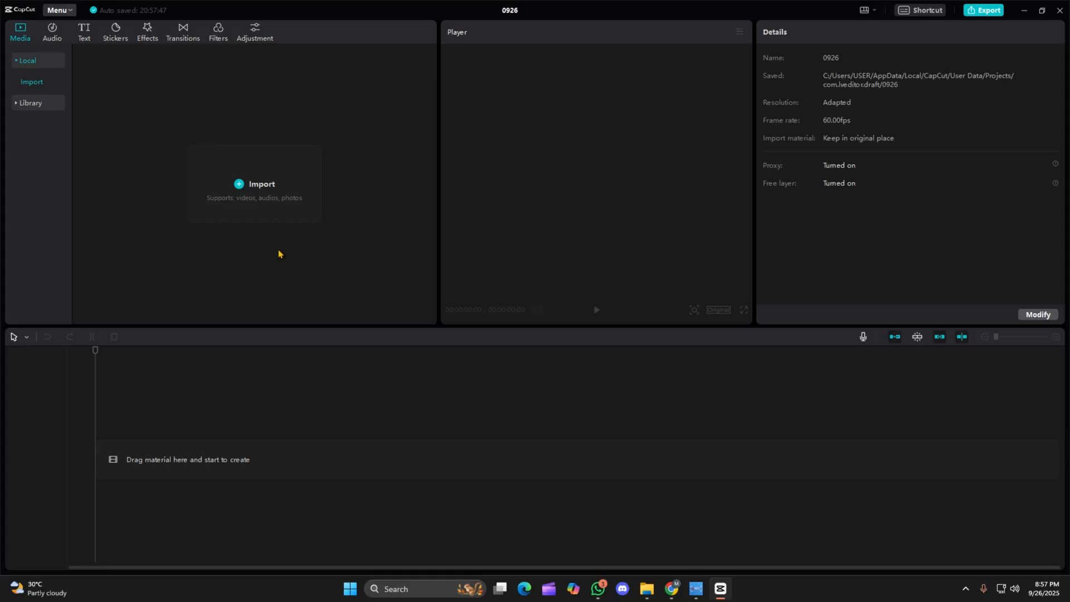
{"action": "left_click", "coordinate": [245, 187]}
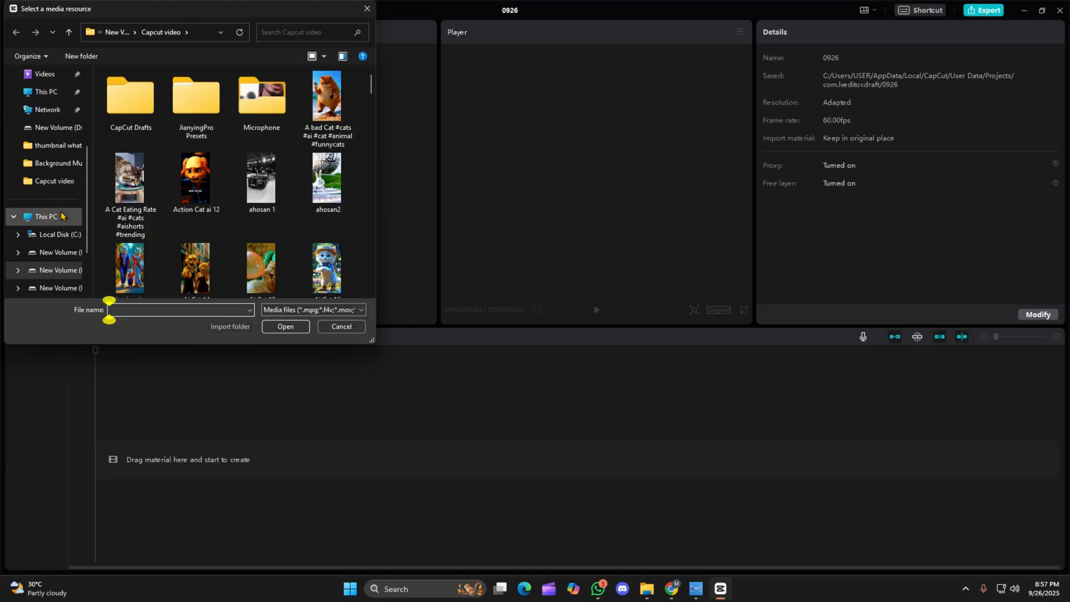
{"action": "left_click", "coordinate": [56, 234]}
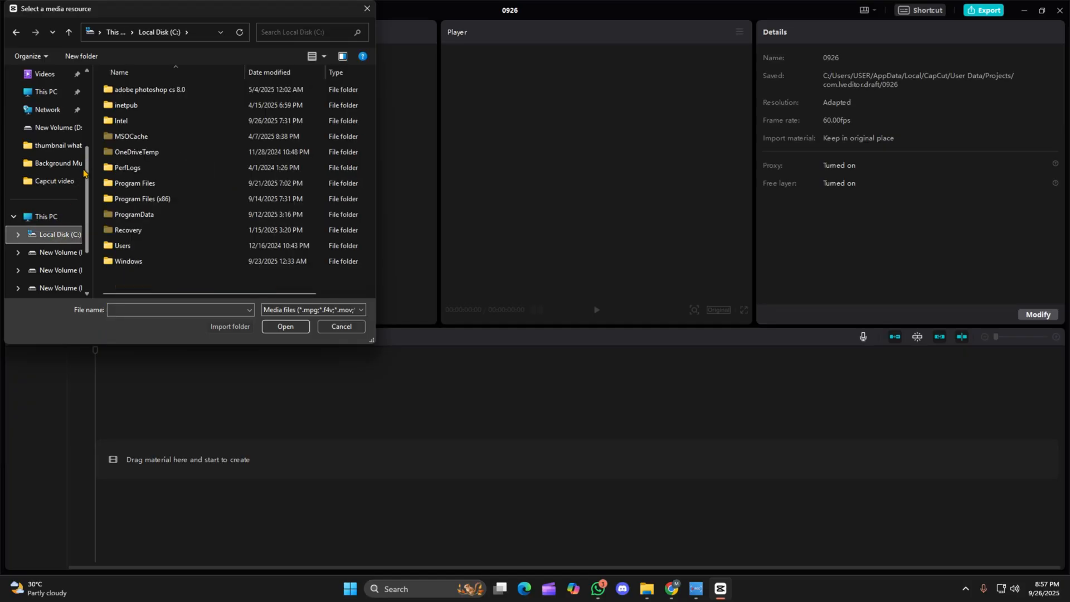
{"action": "left_click", "coordinate": [56, 252]}
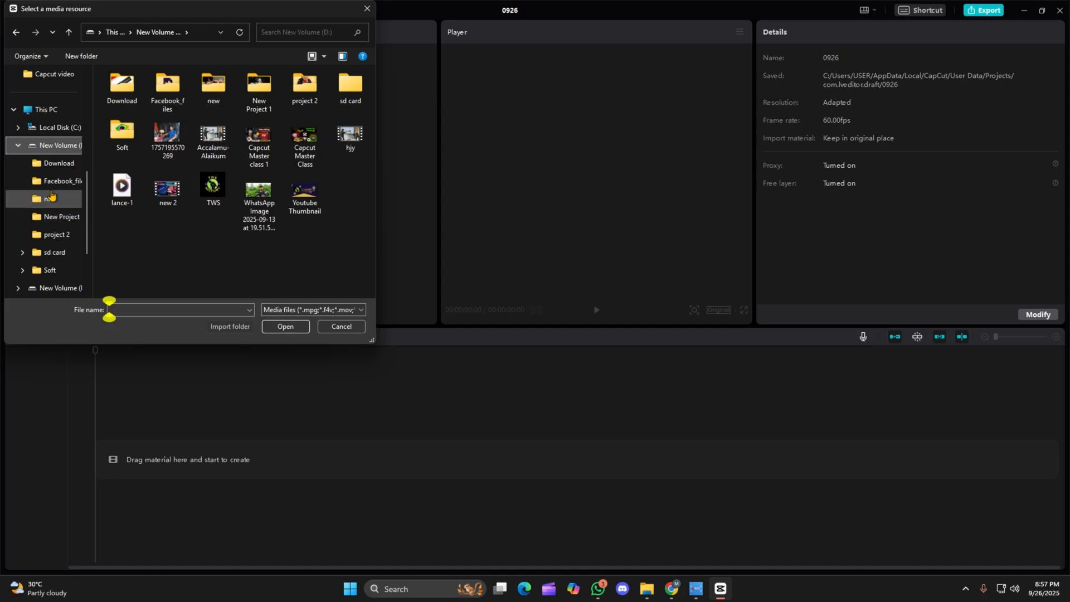
{"action": "left_click", "coordinate": [56, 163]}
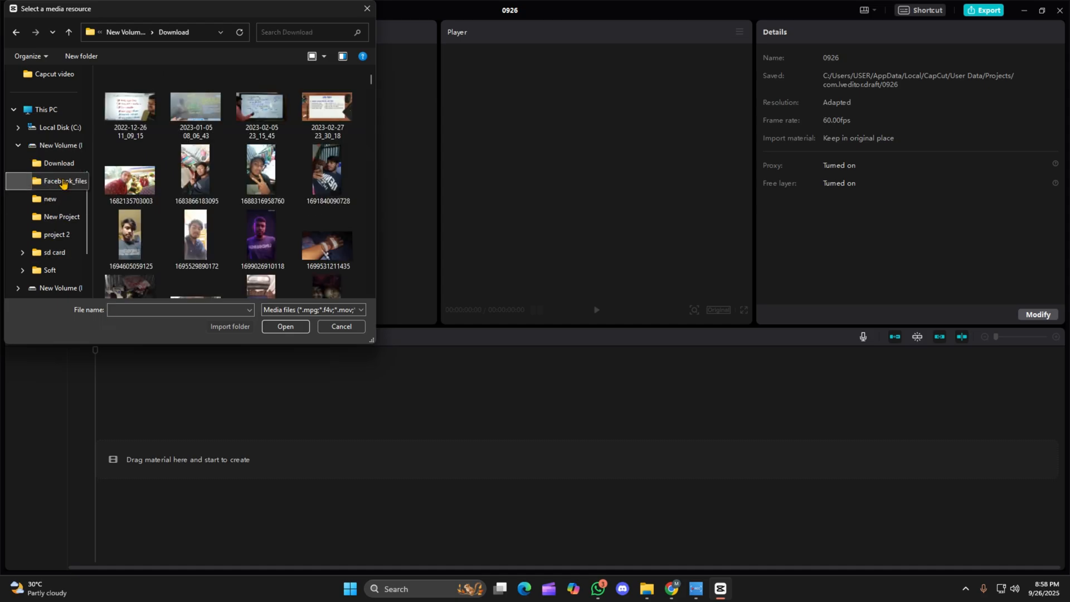
{"action": "left_click", "coordinate": [62, 183]}
{"action": "left_click", "coordinate": [55, 111]}
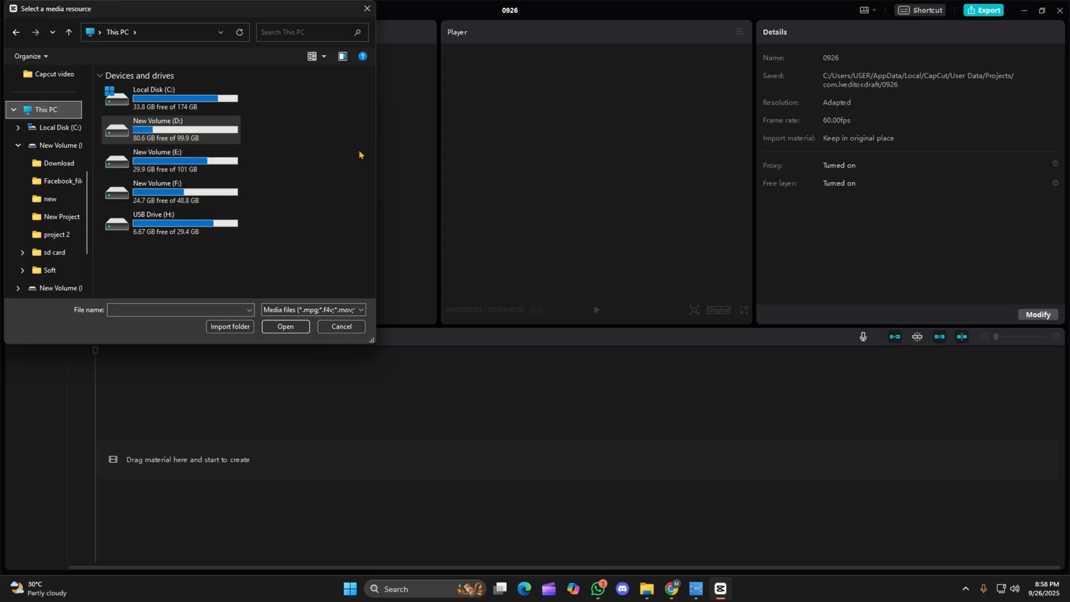
{"action": "double_click", "coordinate": [195, 134]}
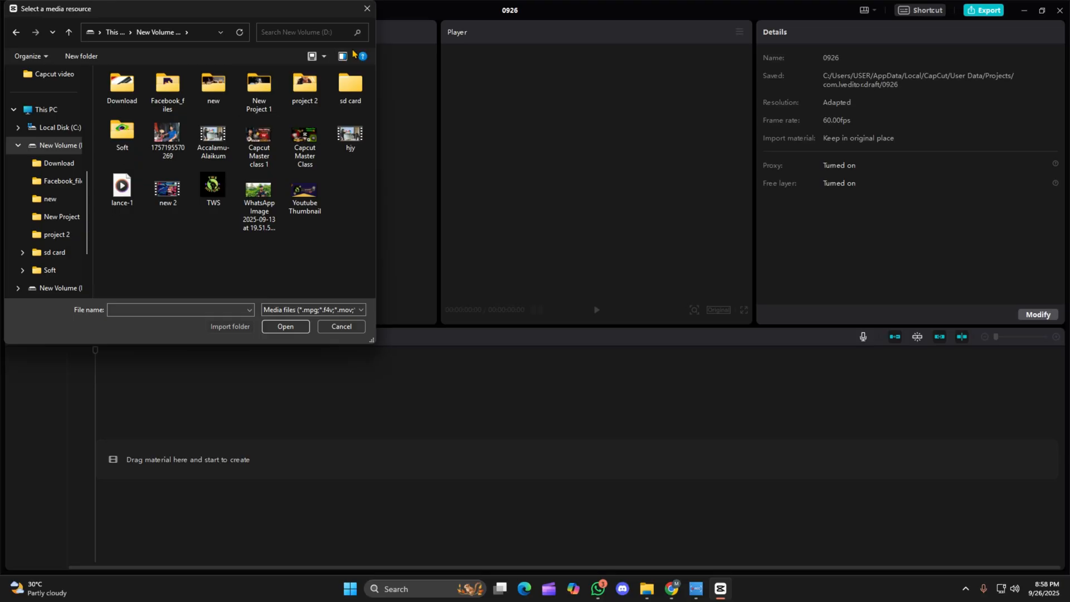
{"action": "left_click", "coordinate": [367, 8]}
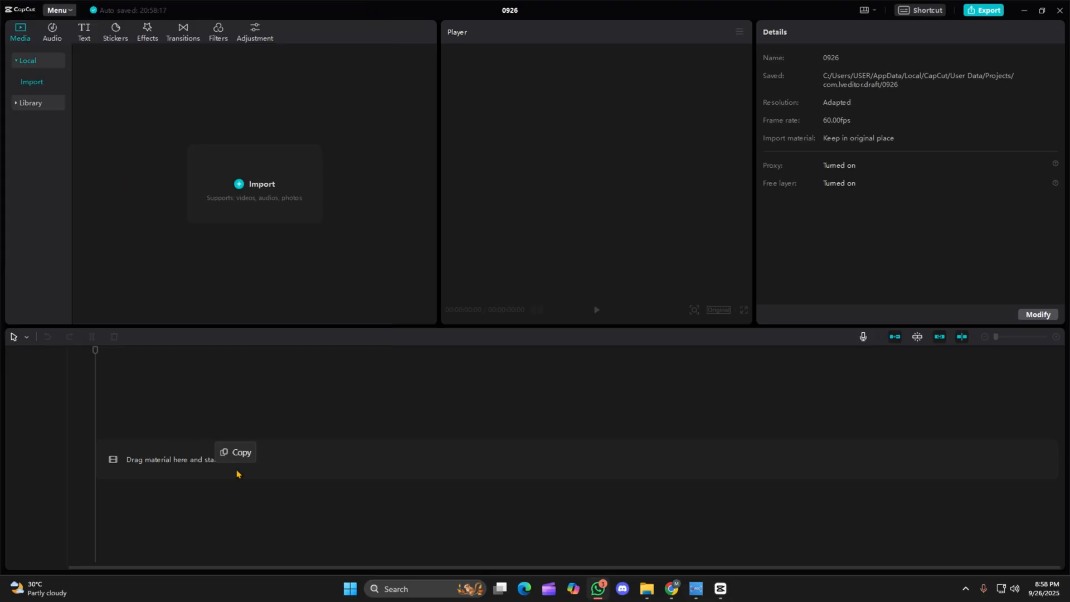
Add the WhatsApp video file from outside the editor to the start of the empty timeline.
{"action": "left_click_drag", "start_coordinate": [236, 472], "coordinate": [254, 475]}
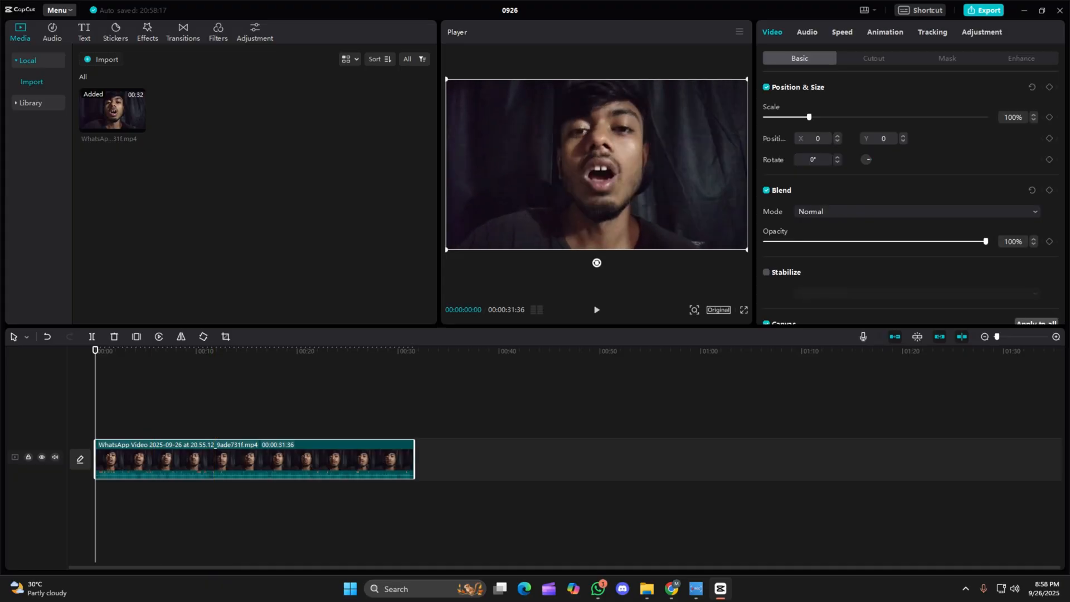
{"action": "left_click_drag", "start_coordinate": [0, 205], "coordinate": [0, 205]}
{"action": "left_click_drag", "start_coordinate": [0, 146], "coordinate": [0, 134]}
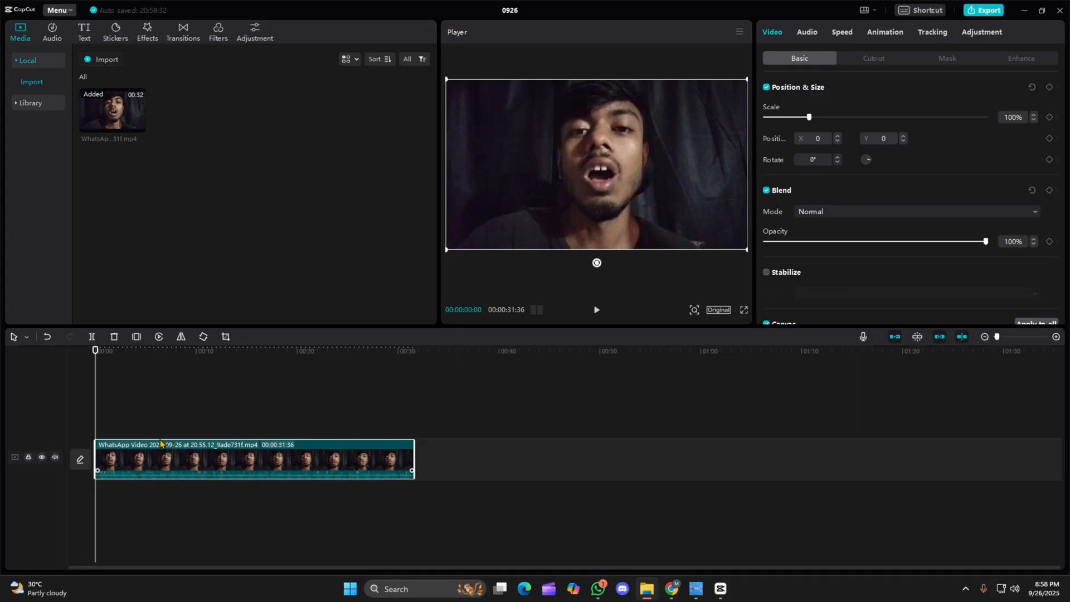
{"action": "left_click_drag", "start_coordinate": [94, 379], "coordinate": [69, 402]}
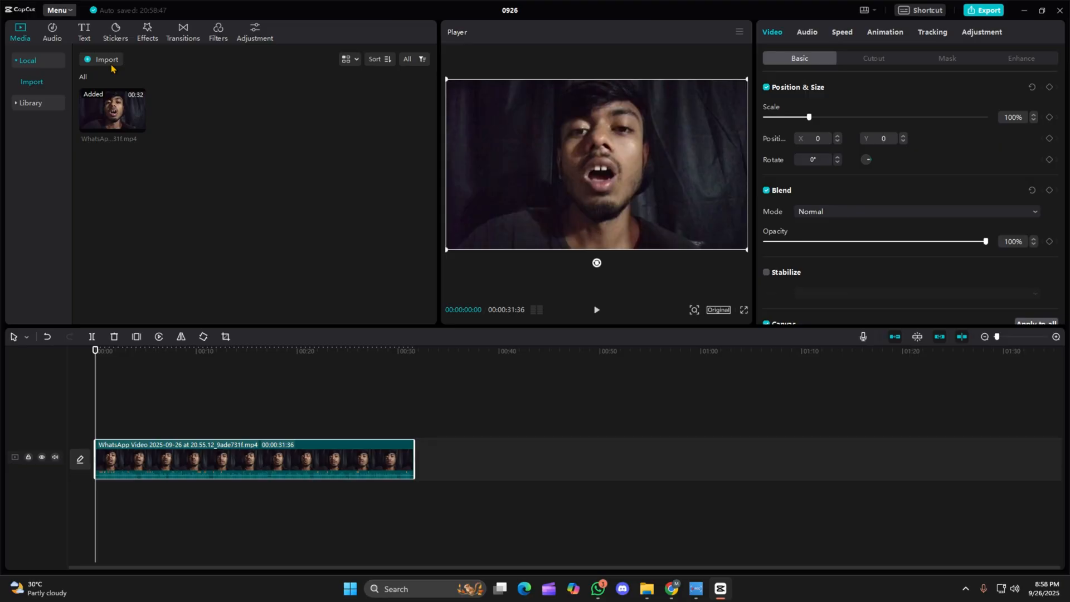
{"action": "left_click_drag", "start_coordinate": [0, 117], "coordinate": [500, 152]}
{"action": "left_click_drag", "start_coordinate": [450, 286], "coordinate": [808, 472]}
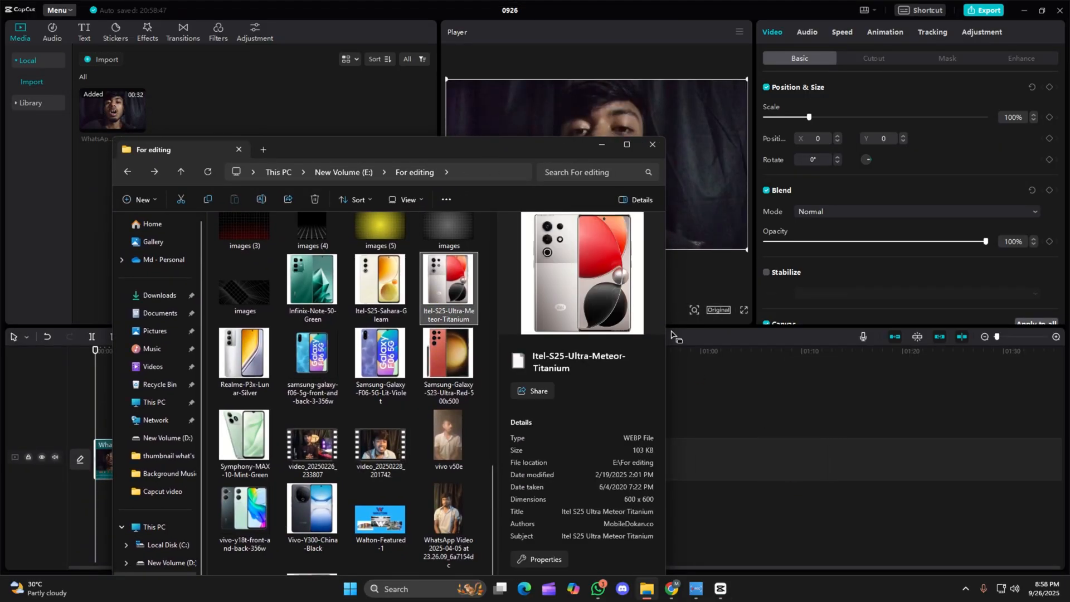
{"action": "left_click_drag", "start_coordinate": [555, 148], "coordinate": [0, 179]}
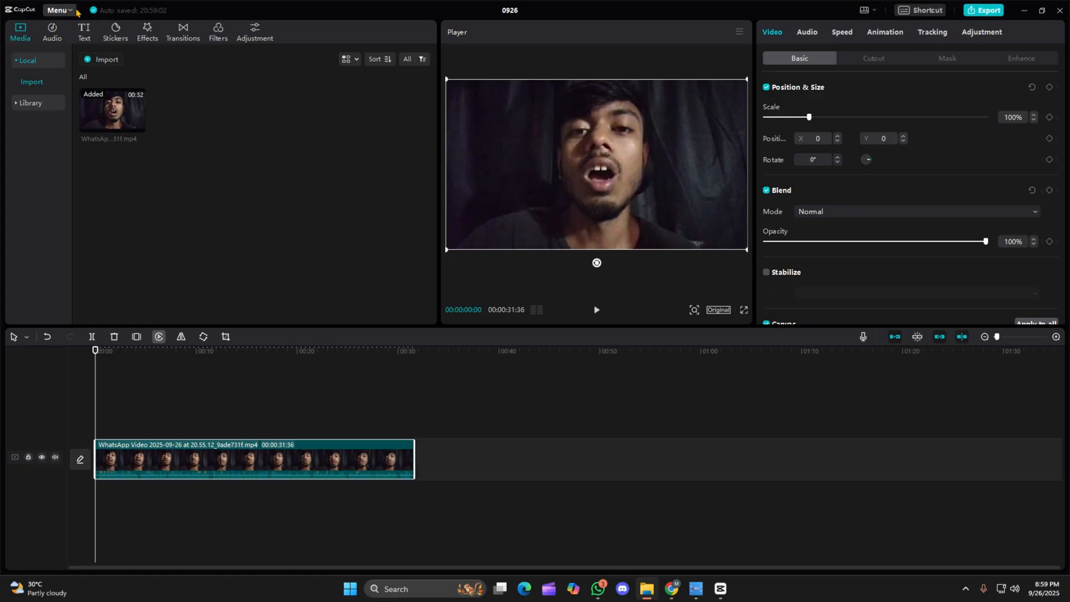
Browse the Hot Bgm tracks in the built-in music library.
{"action": "left_click", "coordinate": [56, 32]}
{"action": "left_click", "coordinate": [56, 32]}
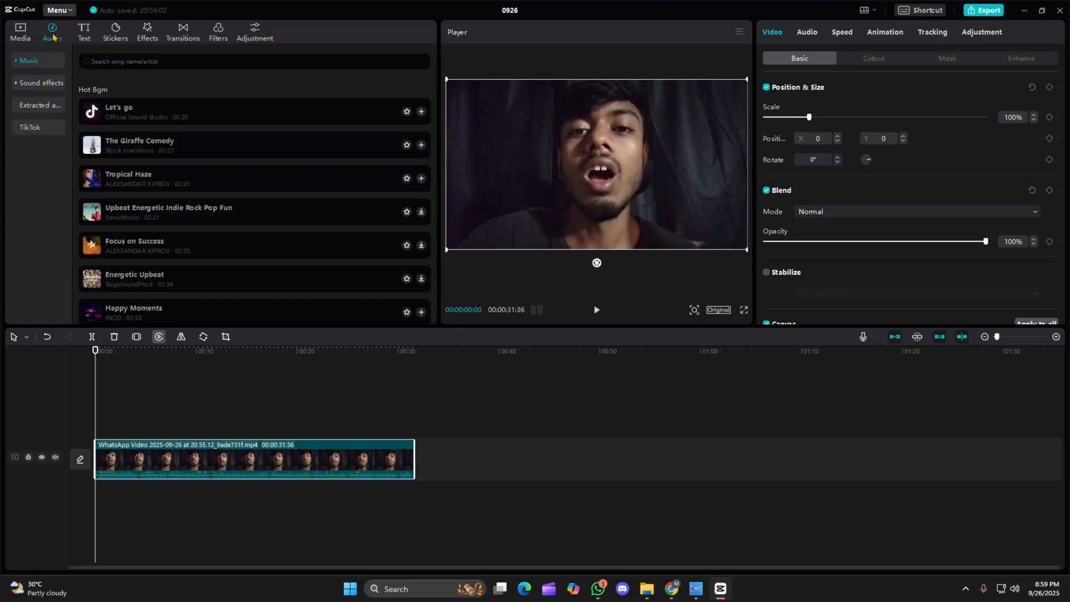
{"action": "scroll", "coordinate": [191, 238], "scroll_direction": "down", "scroll_amount": 2}
{"action": "scroll", "coordinate": [198, 236], "scroll_direction": "down", "scroll_amount": 7}
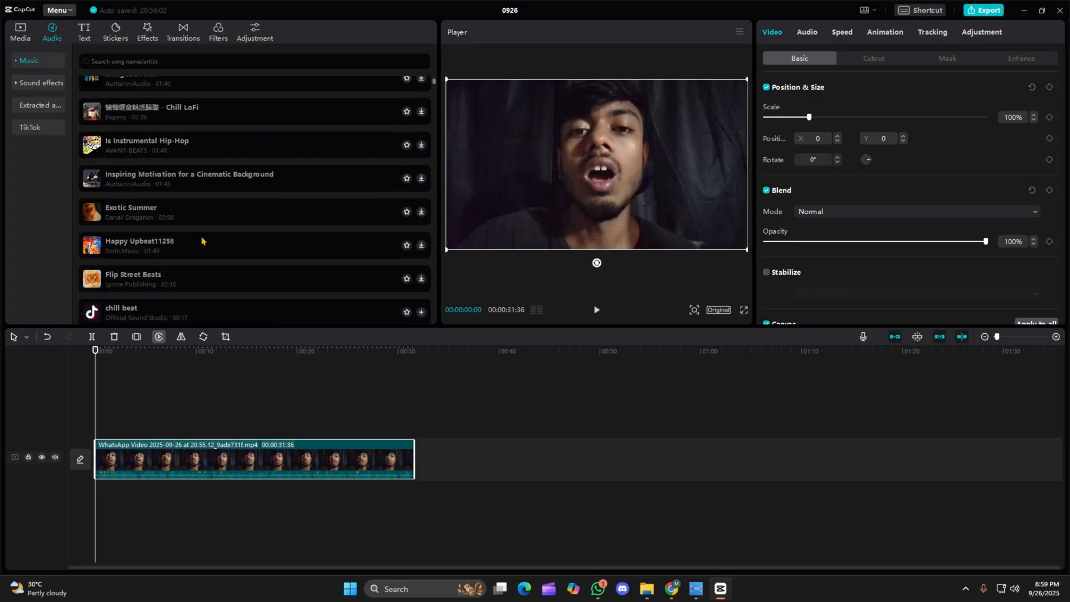
{"action": "scroll", "coordinate": [202, 240], "scroll_direction": "up", "scroll_amount": 7}
{"action": "scroll", "coordinate": [202, 241], "scroll_direction": "up", "scroll_amount": 2}
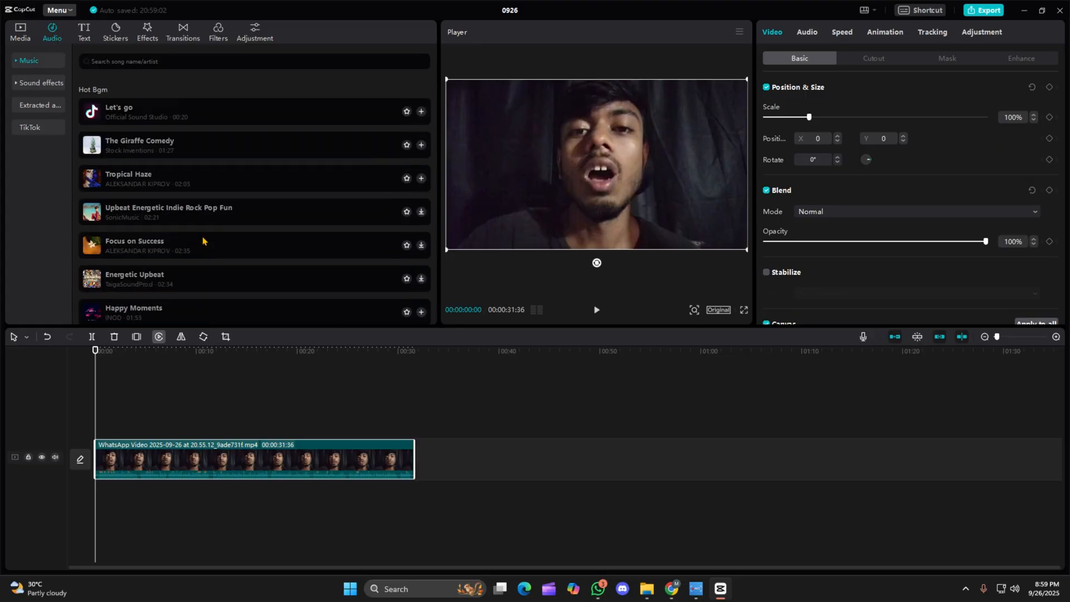
{"action": "left_click", "coordinate": [30, 60]}
{"action": "left_click", "coordinate": [31, 59]}
{"action": "left_click", "coordinate": [32, 62]}
{"action": "left_click", "coordinate": [36, 63]}
Browse the Trending sound effects and preview the Mouse click 1 effect.
{"action": "left_click", "coordinate": [40, 84]}
{"action": "scroll", "coordinate": [191, 227], "scroll_direction": "down", "scroll_amount": 3}
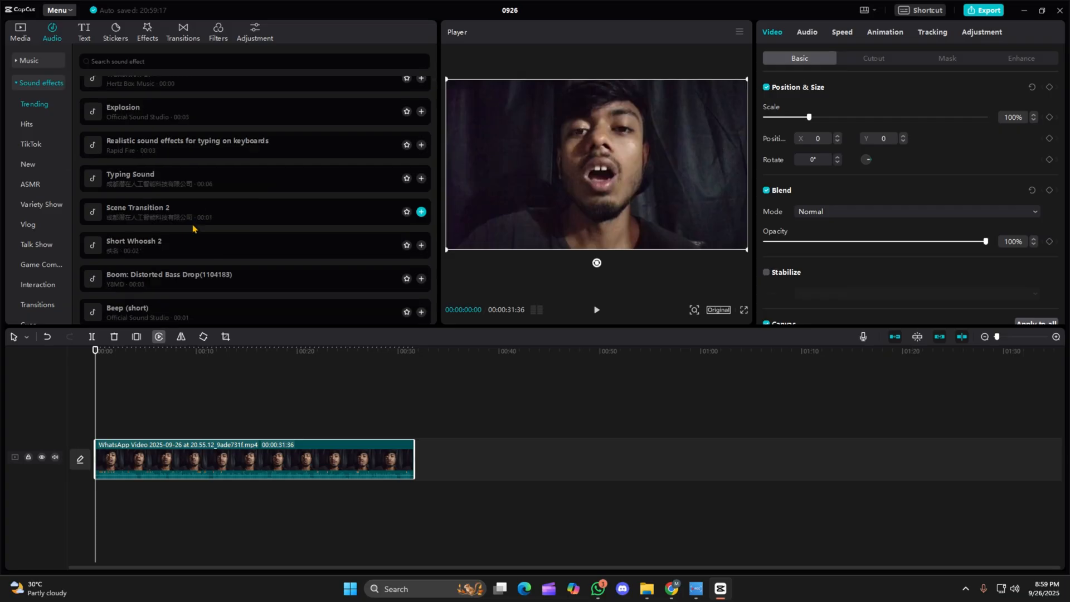
{"action": "scroll", "coordinate": [193, 227], "scroll_direction": "up", "scroll_amount": 3}
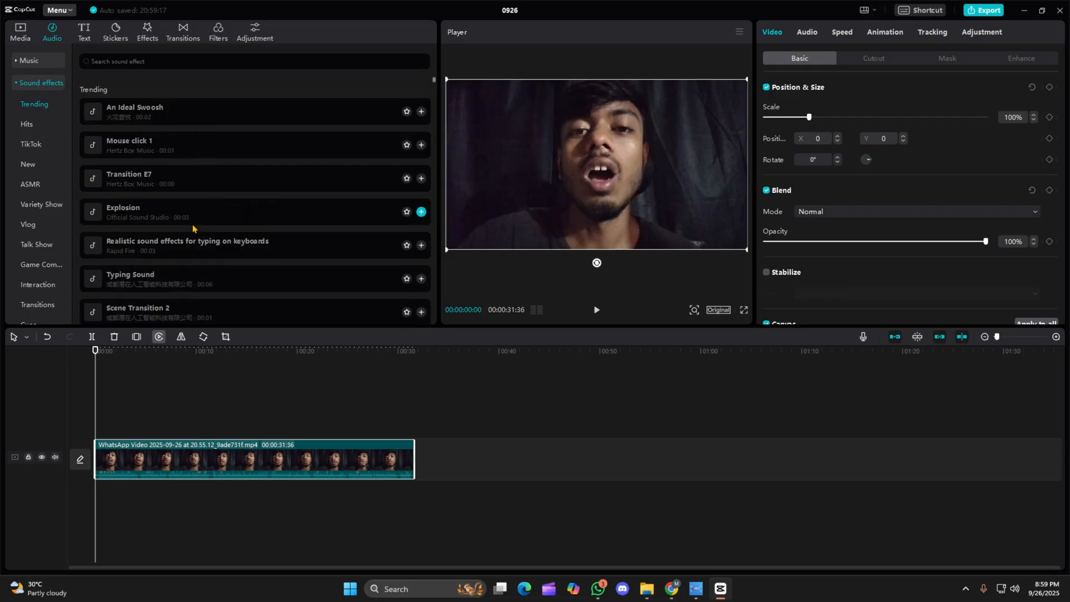
{"action": "left_click", "coordinate": [166, 148]}
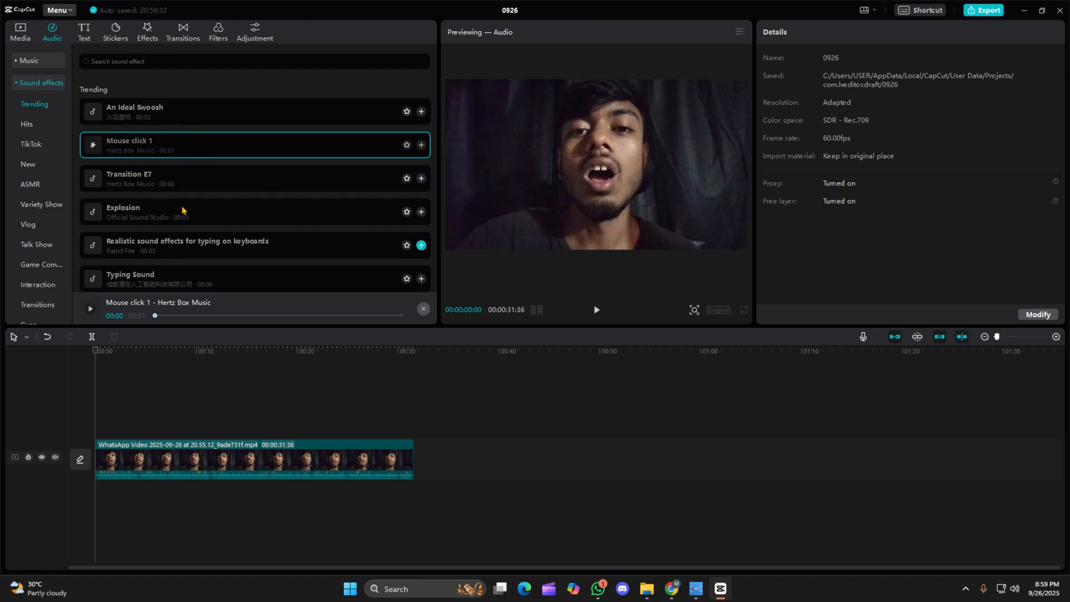
{"action": "left_click", "coordinate": [23, 87]}
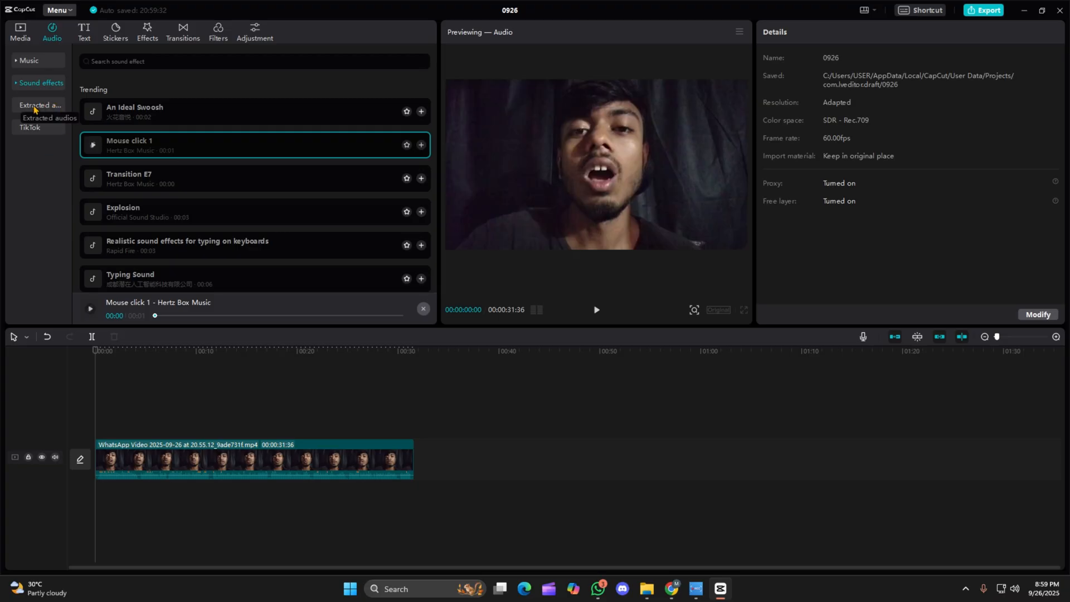
{"action": "scroll", "coordinate": [419, 246], "scroll_direction": "down", "scroll_amount": 5}
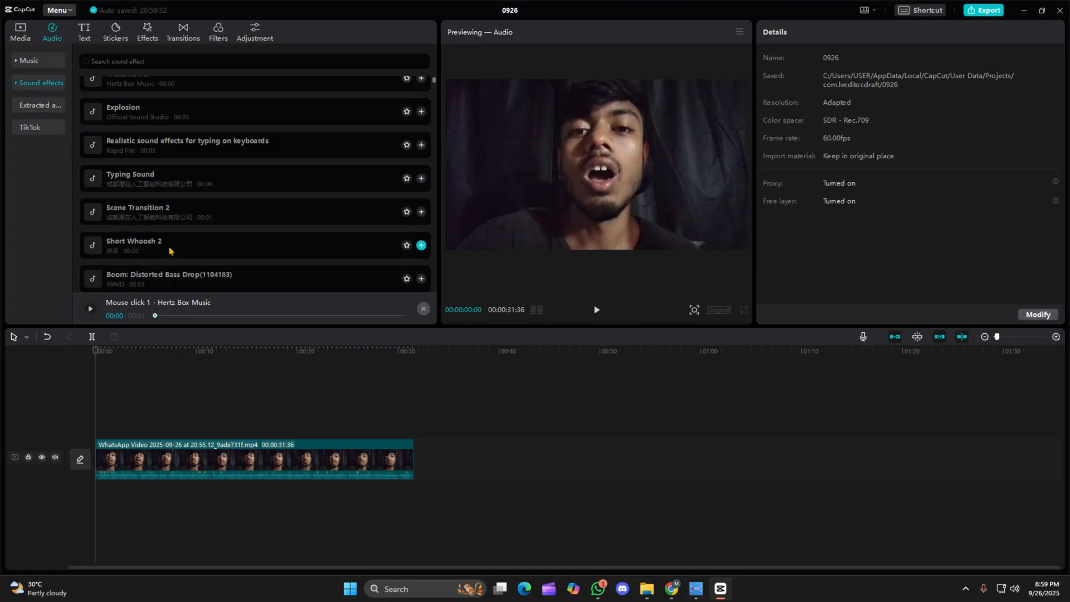
Import lance-1 from New Volume (D:) as extracted audio and add it to the timeline below the video.
{"action": "left_click", "coordinate": [43, 106]}
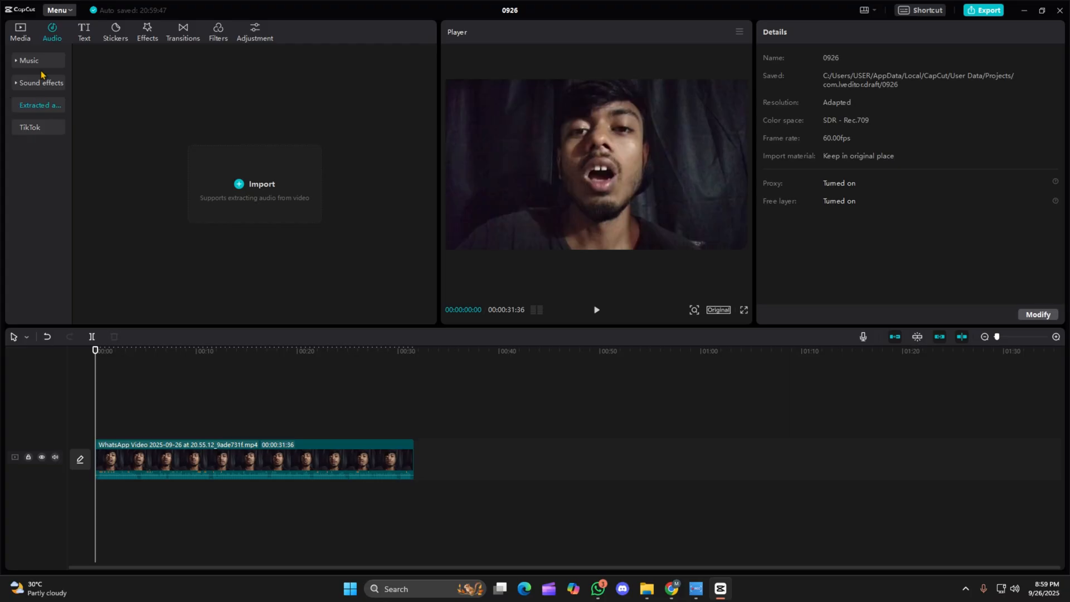
{"action": "left_click", "coordinate": [268, 190]}
{"action": "left_click", "coordinate": [49, 154]}
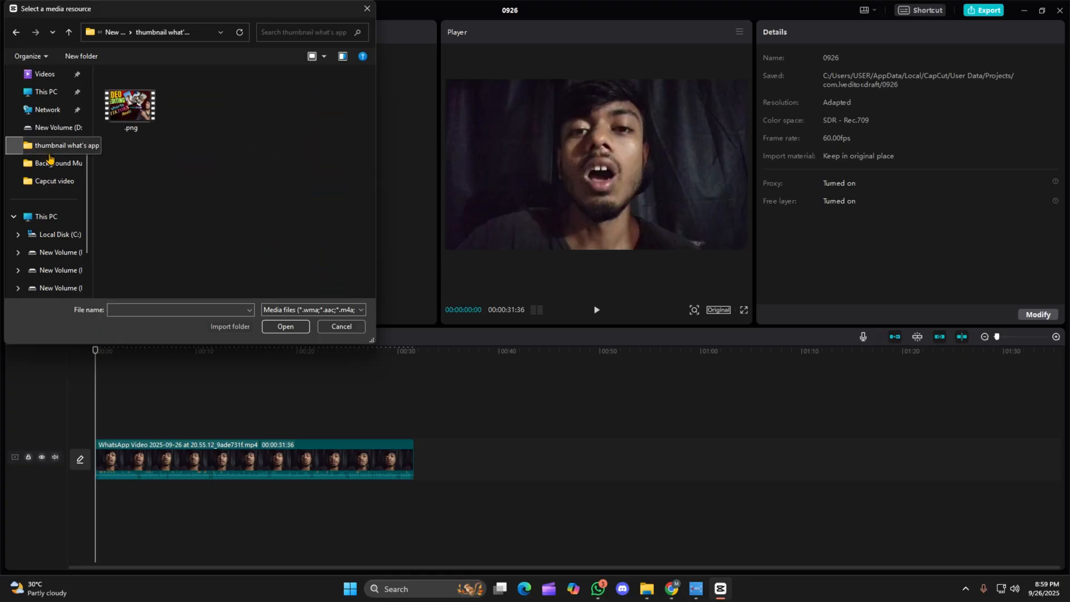
{"action": "scroll", "coordinate": [49, 173], "scroll_direction": "down", "scroll_amount": 2}
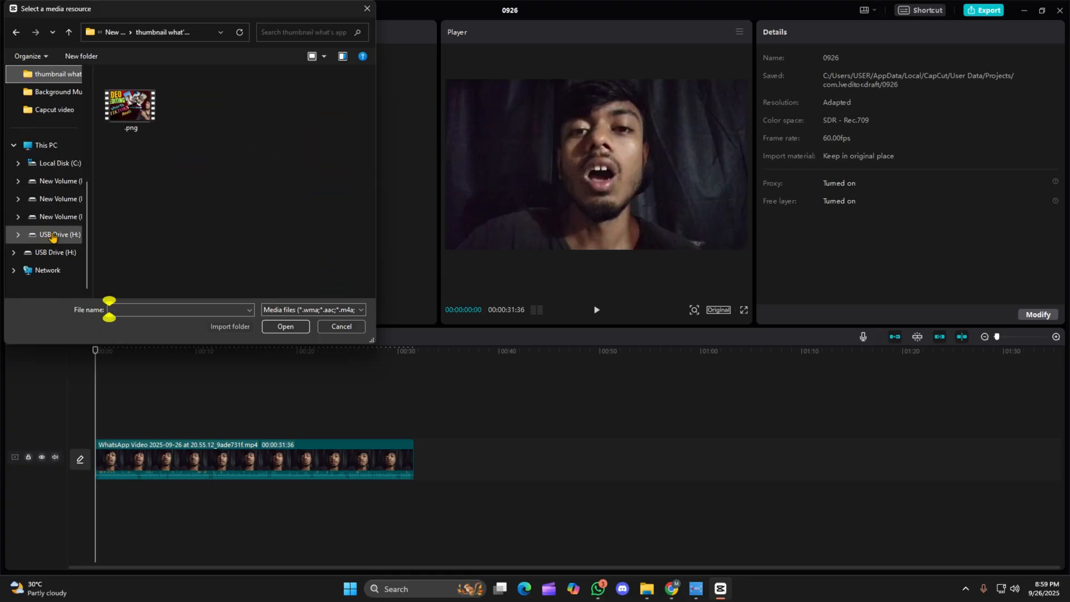
{"action": "scroll", "coordinate": [53, 240], "scroll_direction": "up", "scroll_amount": 3}
{"action": "scroll", "coordinate": [53, 241], "scroll_direction": "down", "scroll_amount": 3}
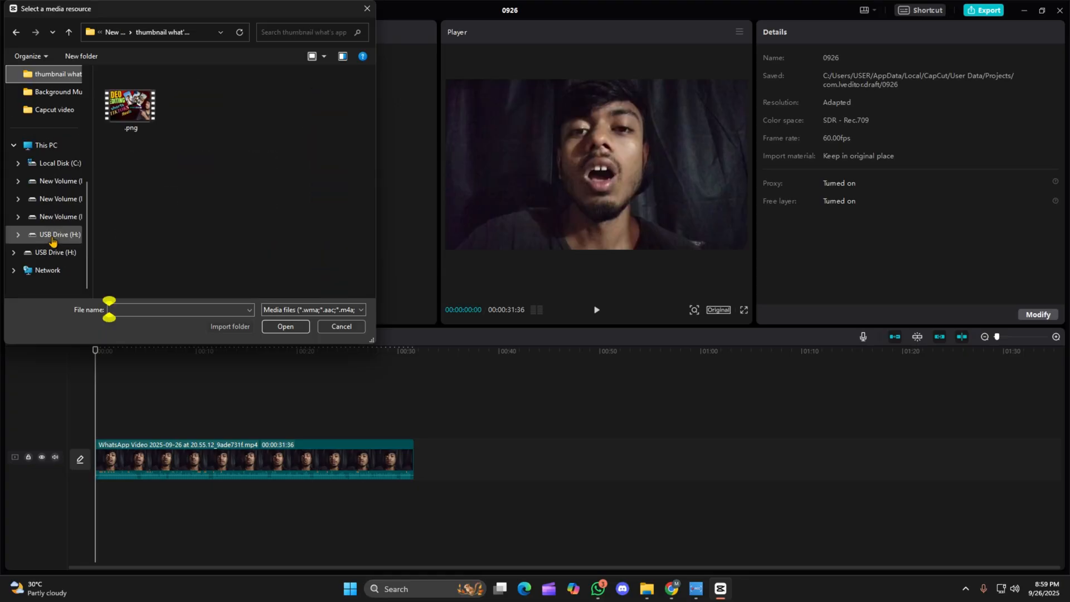
{"action": "left_click", "coordinate": [58, 181]}
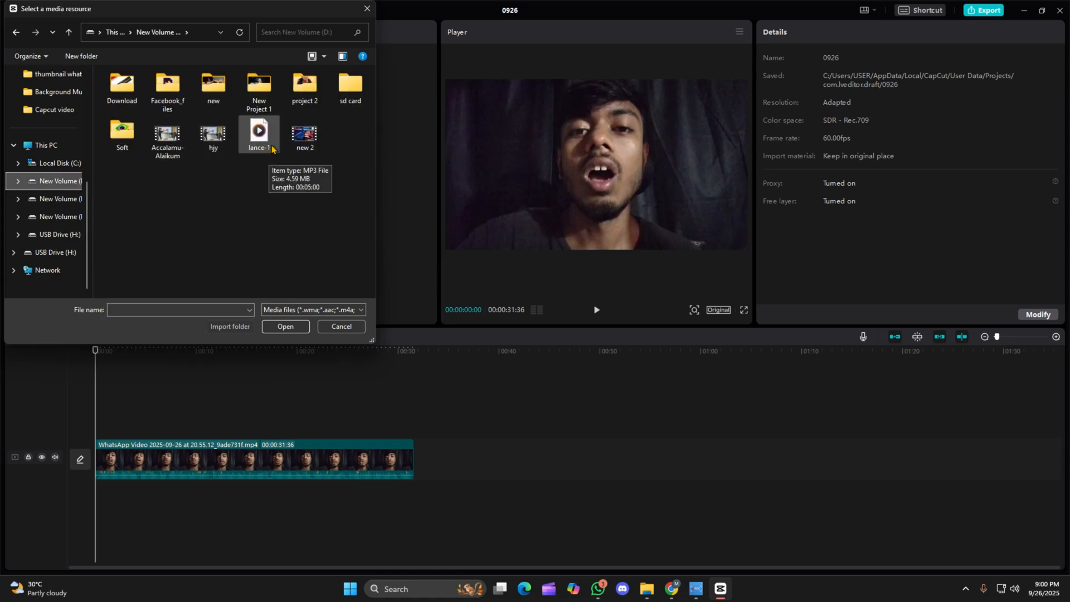
{"action": "left_click", "coordinate": [252, 138]}
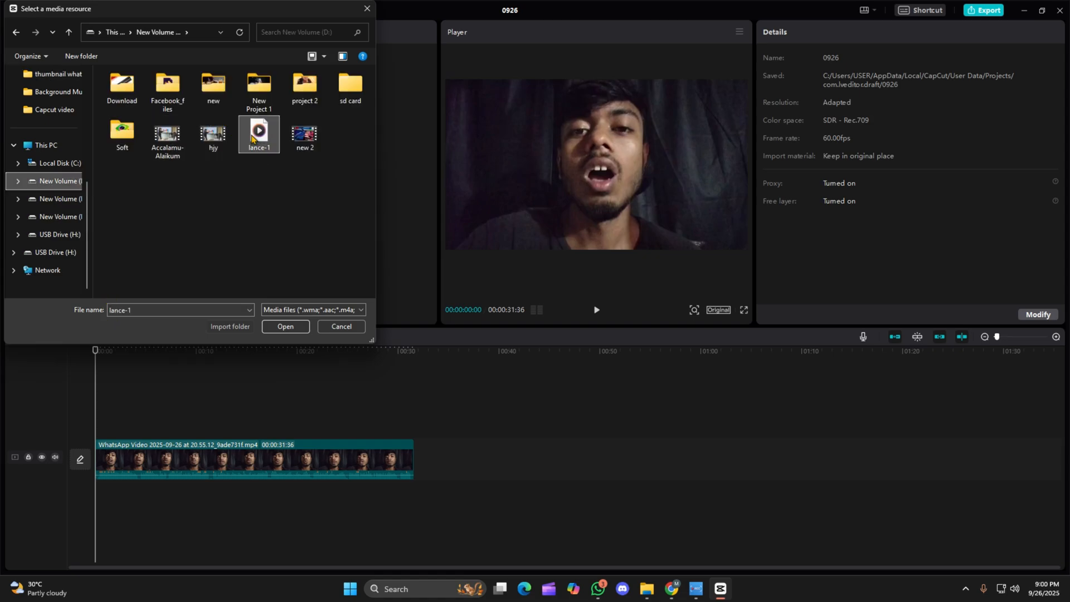
{"action": "double_click", "coordinate": [252, 139]}
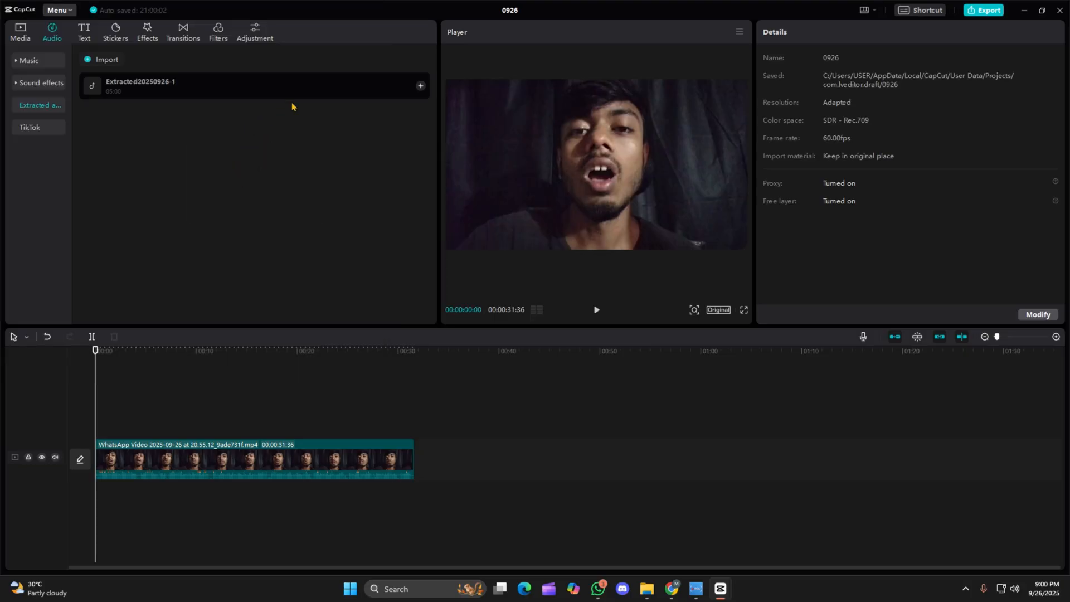
{"action": "left_click", "coordinate": [420, 86]}
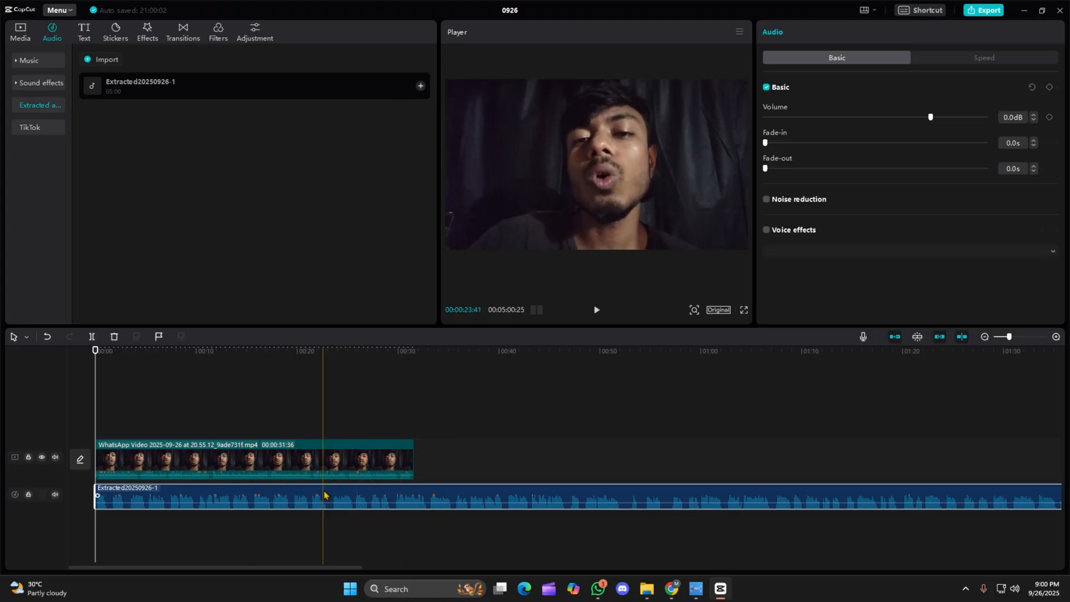
Delete the extracted audio clip from the timeline.
{"action": "left_click", "coordinate": [341, 462]}
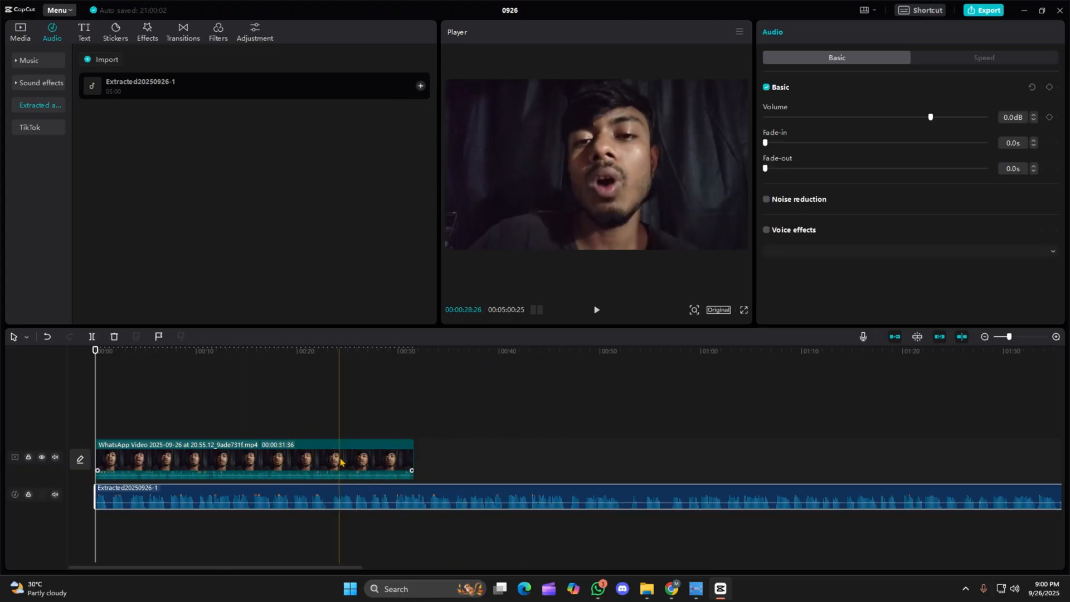
{"action": "left_click", "coordinate": [159, 456]}
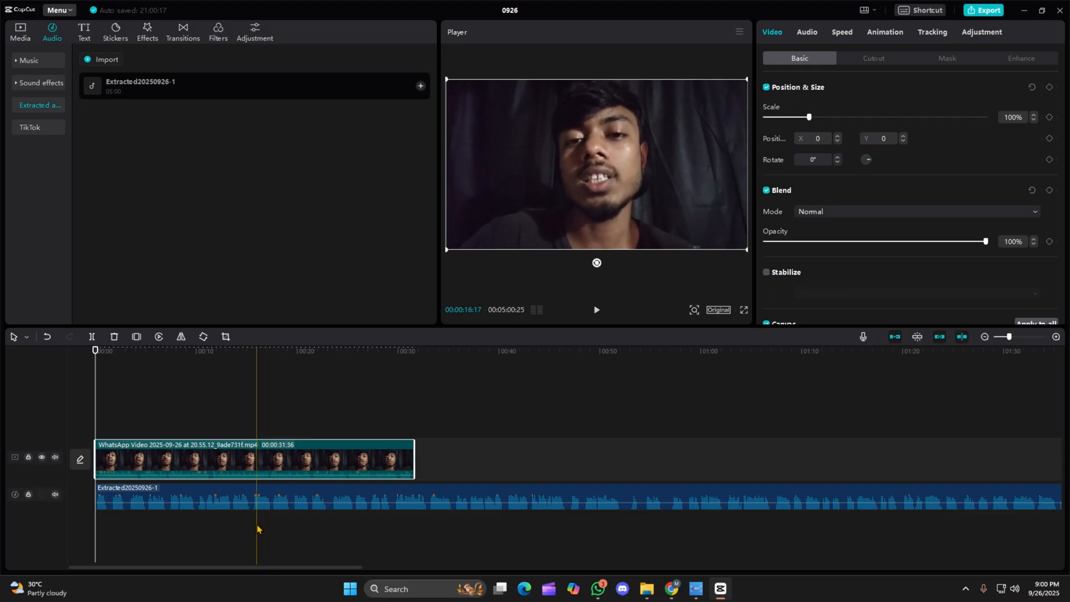
{"action": "left_click", "coordinate": [177, 494]}
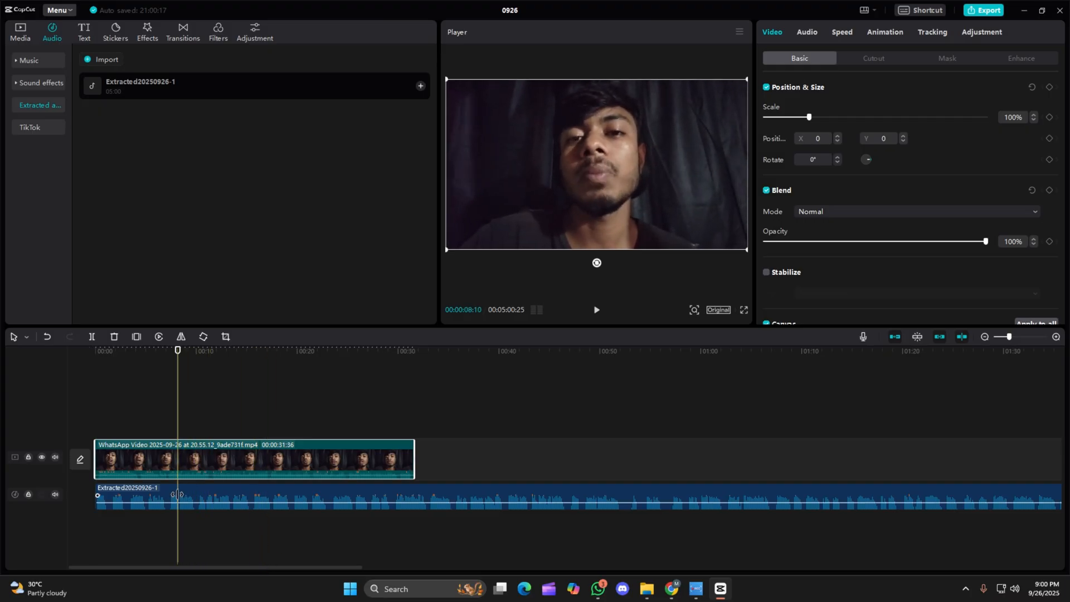
{"action": "left_click", "coordinate": [178, 495]}
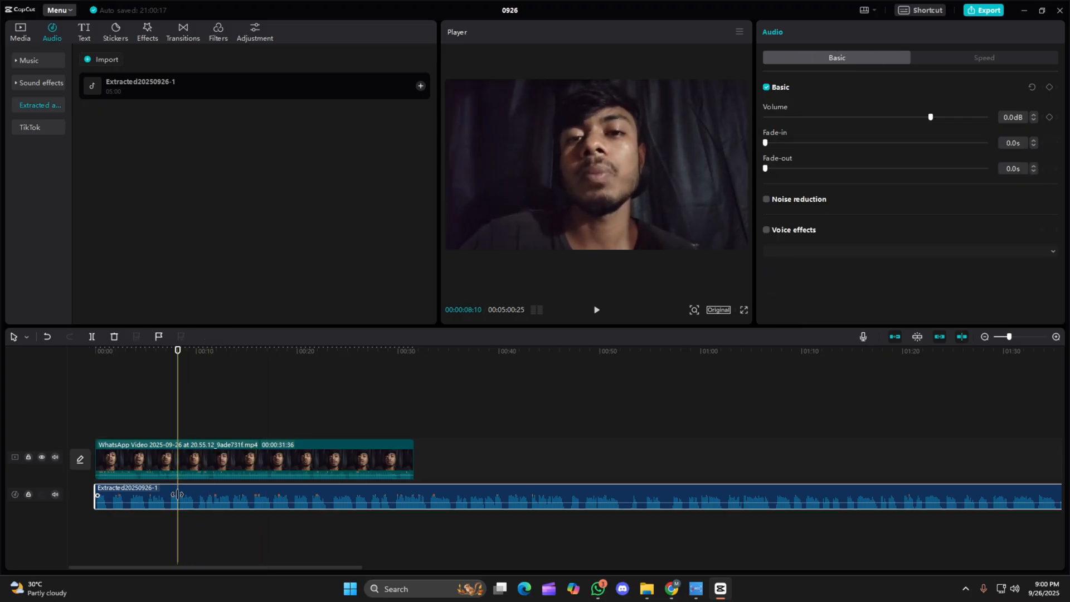
{"action": "key", "text": "Delete"}
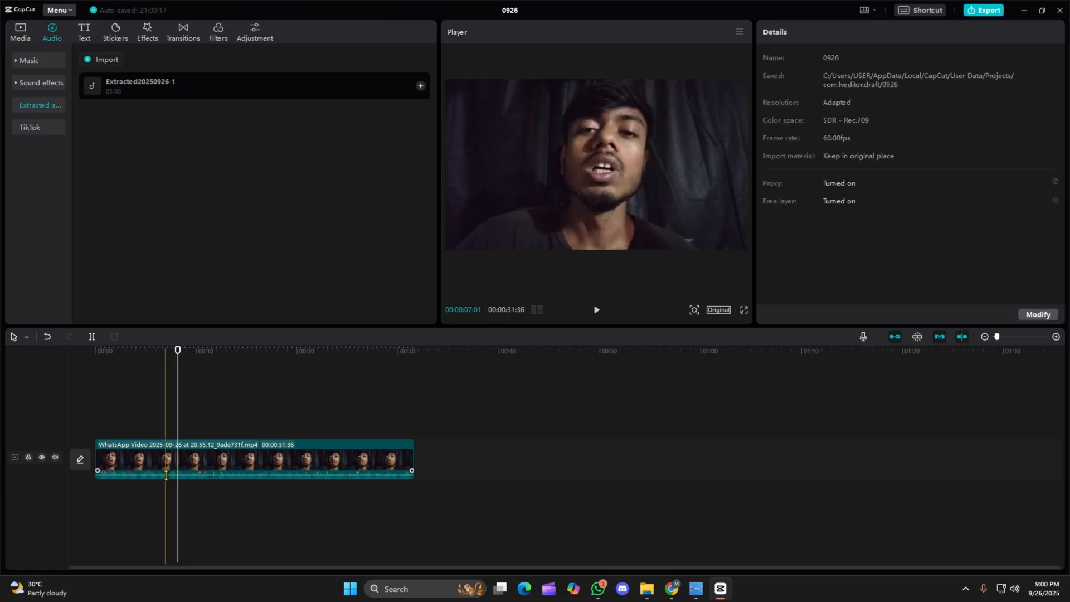
Play the first seconds of the video clip from the start of the timeline, and return the playhead to the start.
{"action": "left_click", "coordinate": [140, 460]}
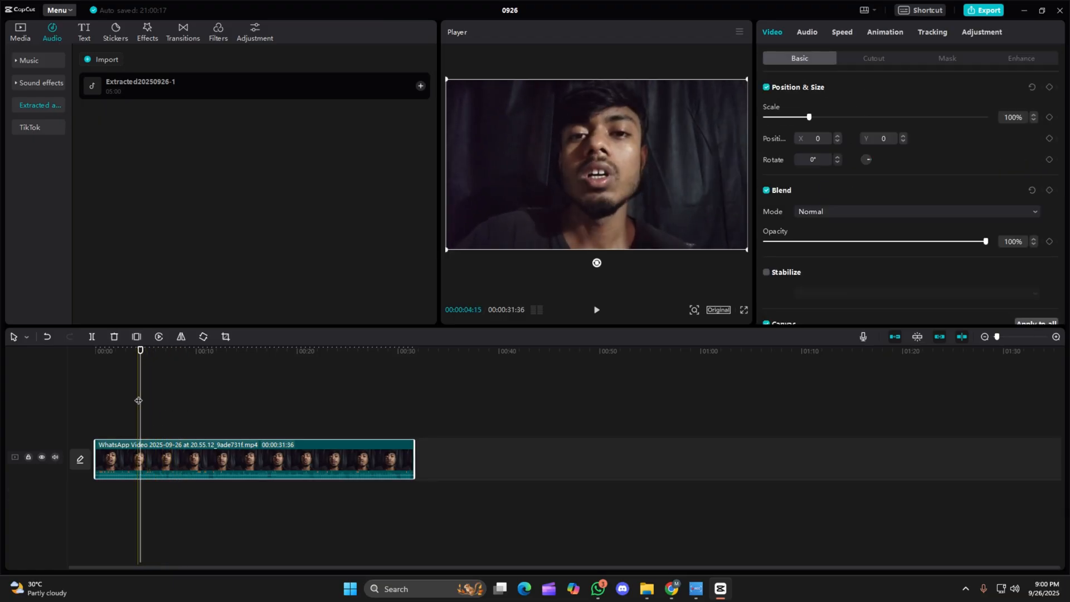
{"action": "left_click_drag", "start_coordinate": [138, 398], "coordinate": [10, 443]}
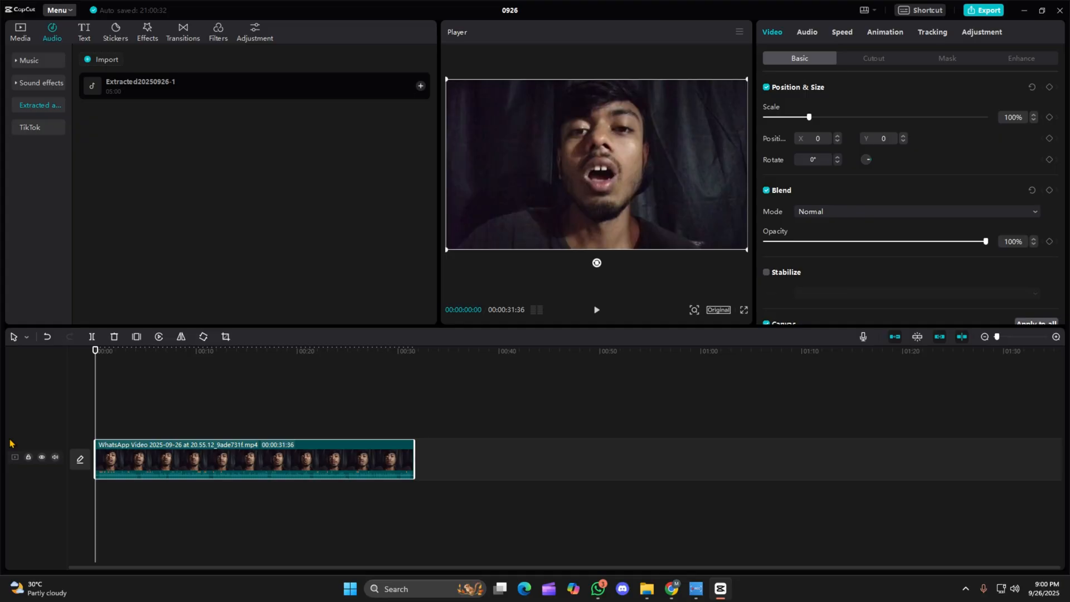
{"action": "key", "text": "space"}
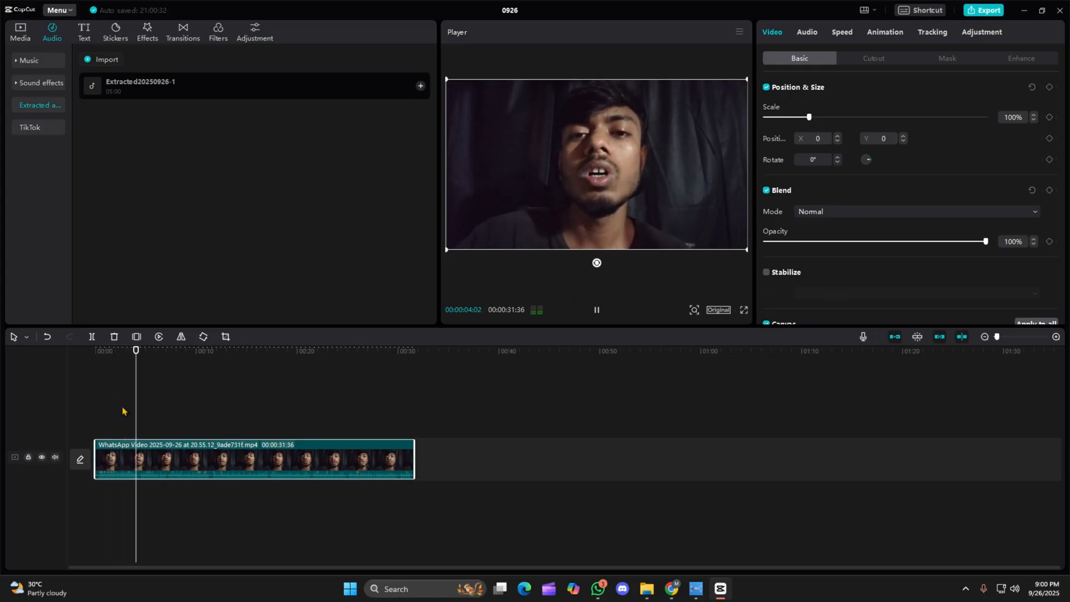
{"action": "key", "text": "space"}
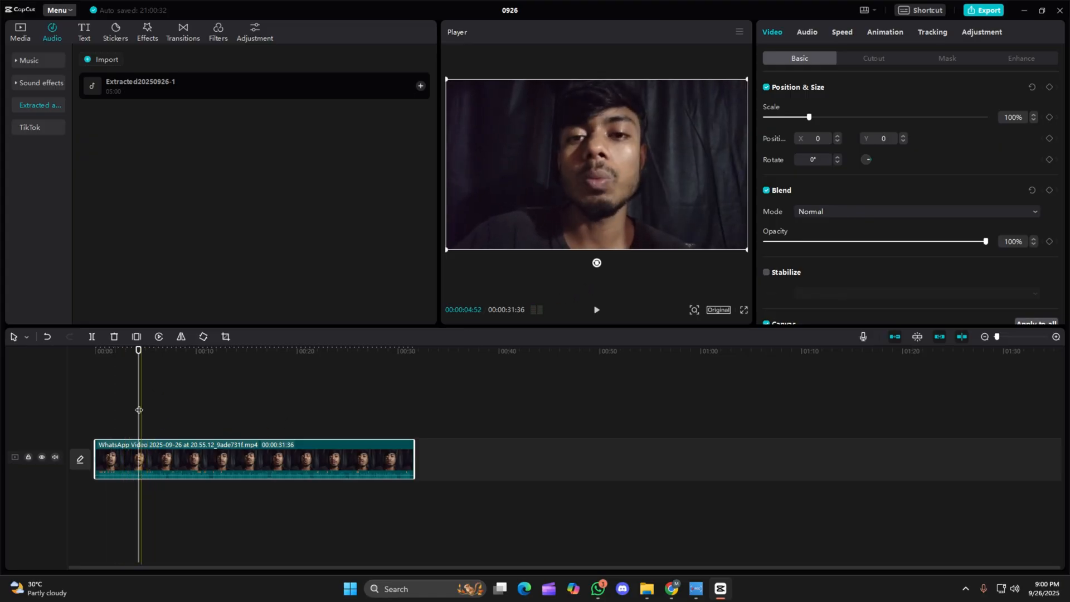
{"action": "left_click", "coordinate": [118, 402]}
{"action": "left_click_drag", "start_coordinate": [113, 430], "coordinate": [83, 446]}
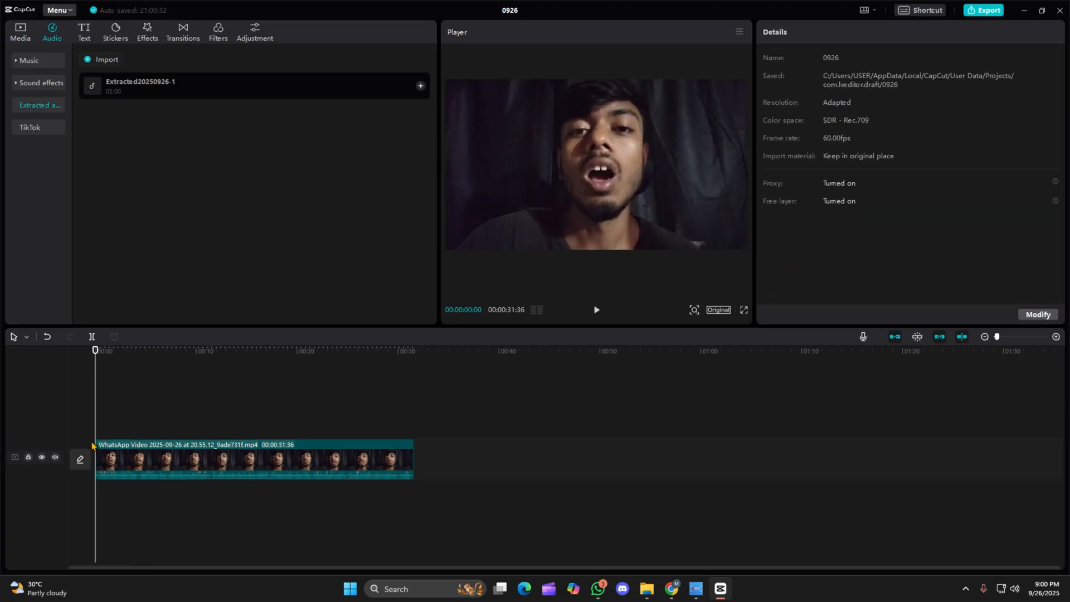
Separate the audio from the video clip onto its own track.
{"action": "left_click", "coordinate": [155, 457]}
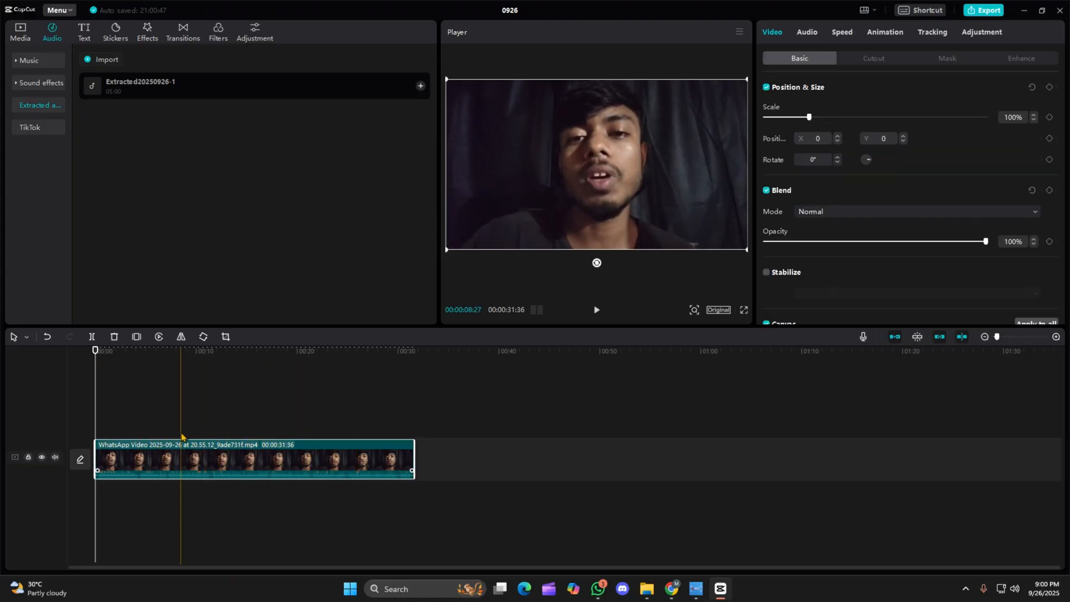
{"action": "right_click", "coordinate": [177, 461]}
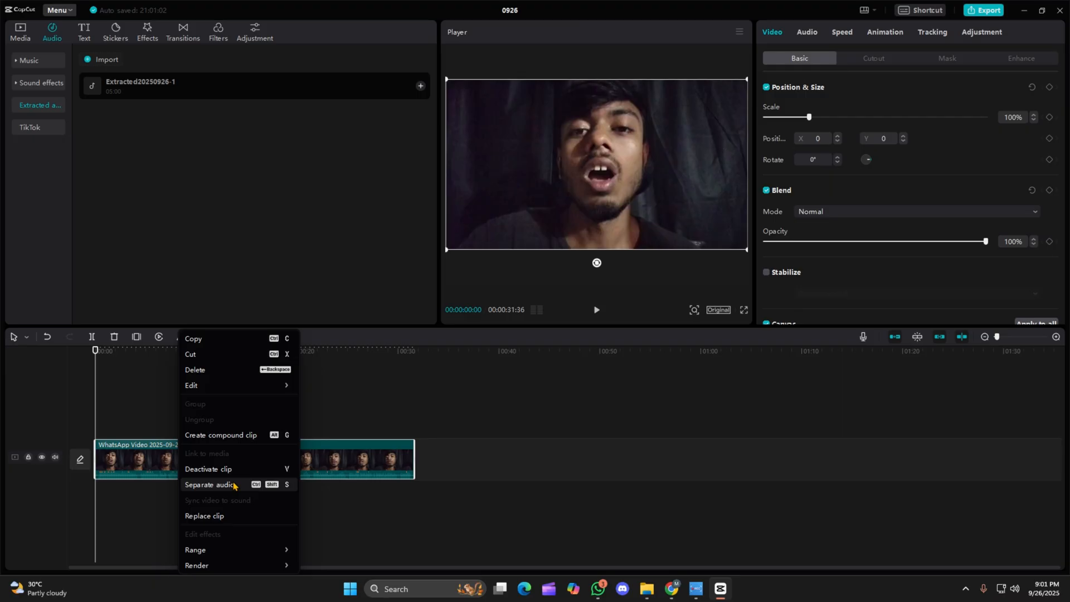
{"action": "left_click", "coordinate": [233, 485]}
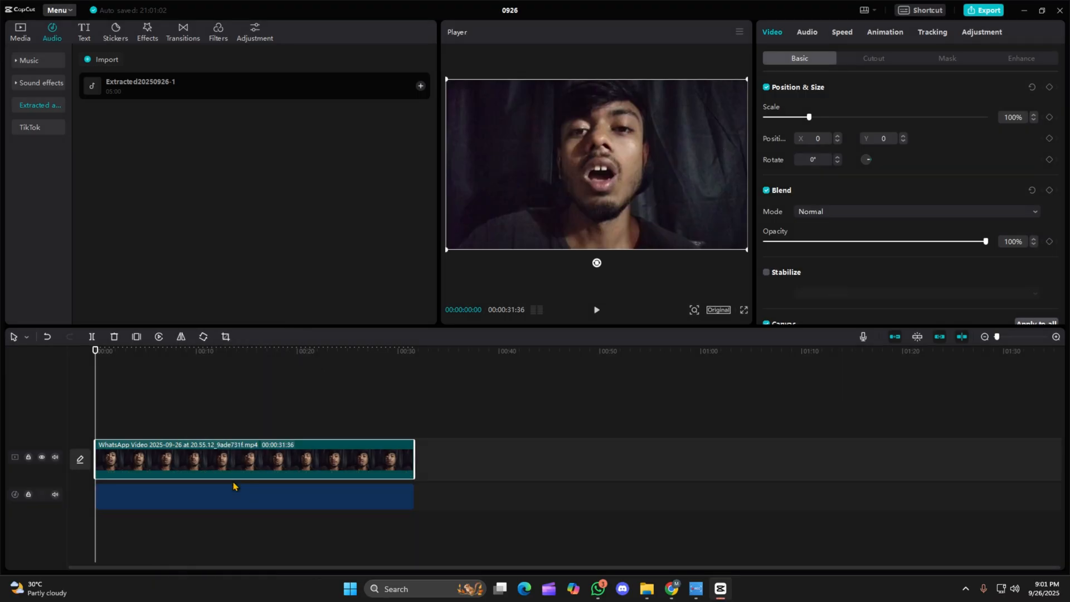
Raise the separated audio's volume to 20.0 dB and play the opening seconds to hear it.
{"action": "left_click", "coordinate": [277, 500]}
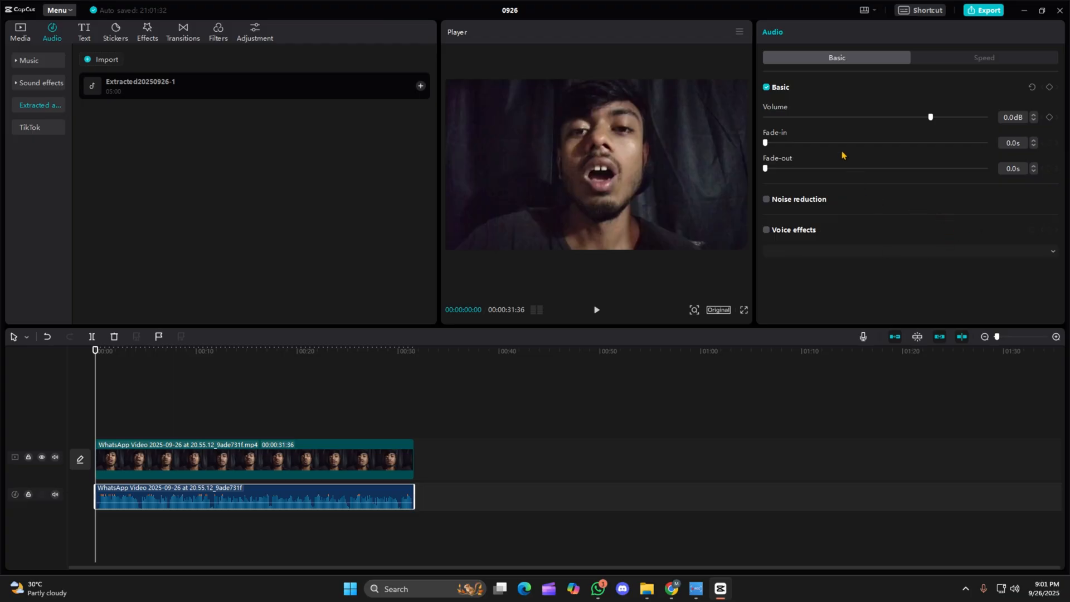
{"action": "left_click_drag", "start_coordinate": [930, 119], "coordinate": [1039, 111]}
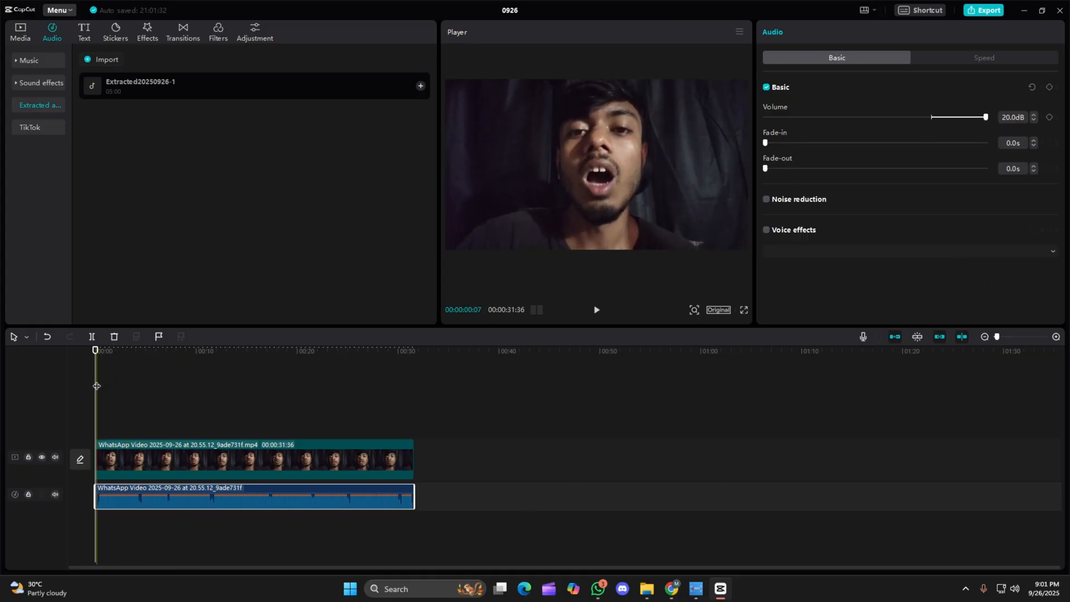
{"action": "key", "text": "space"}
{"action": "key", "text": "space"}
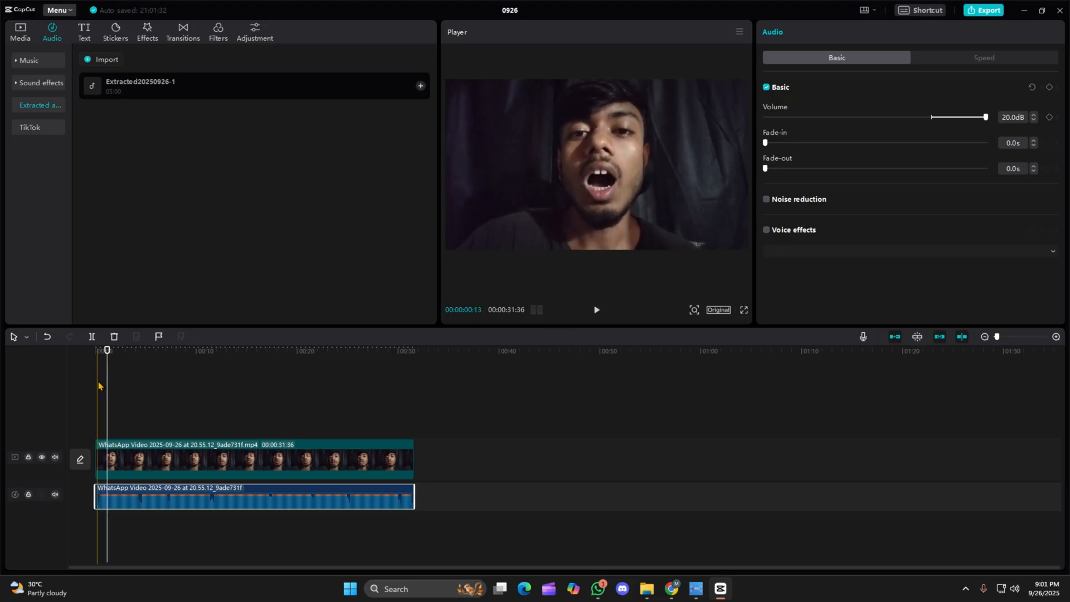
{"action": "key", "text": "space"}
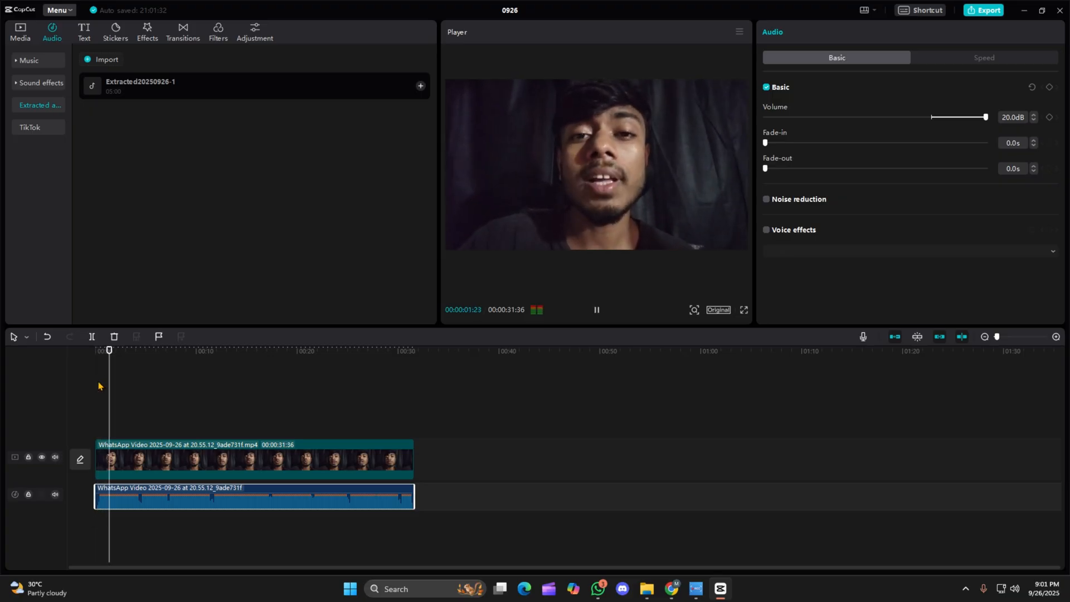
{"action": "key", "text": "space"}
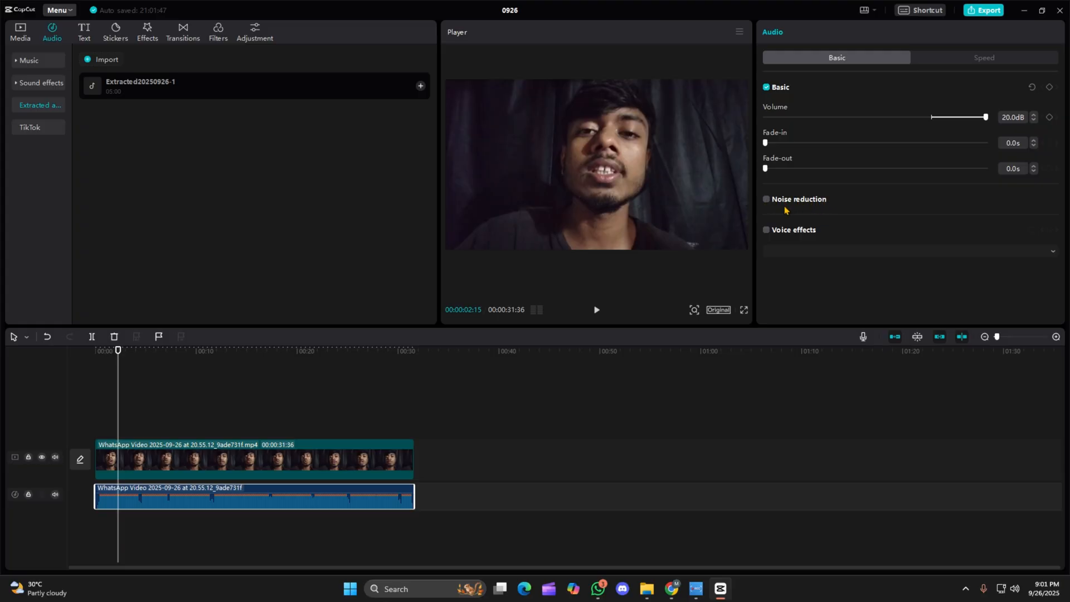
Enable noise reduction on the separated audio and play a short section to hear it.
{"action": "left_click", "coordinate": [766, 200]}
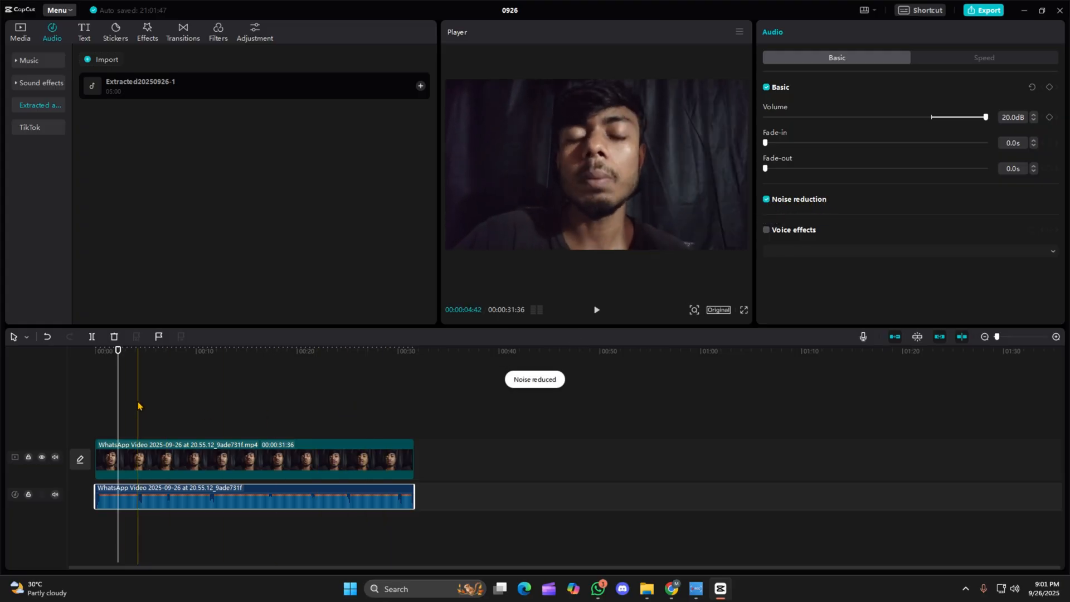
{"action": "key", "text": "space"}
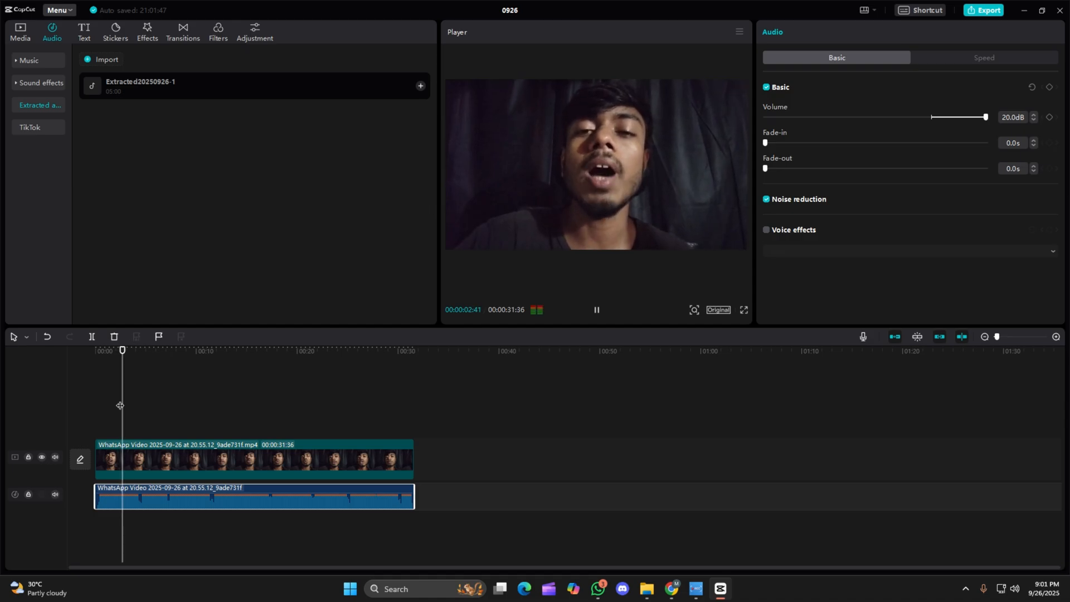
{"action": "key", "text": "space"}
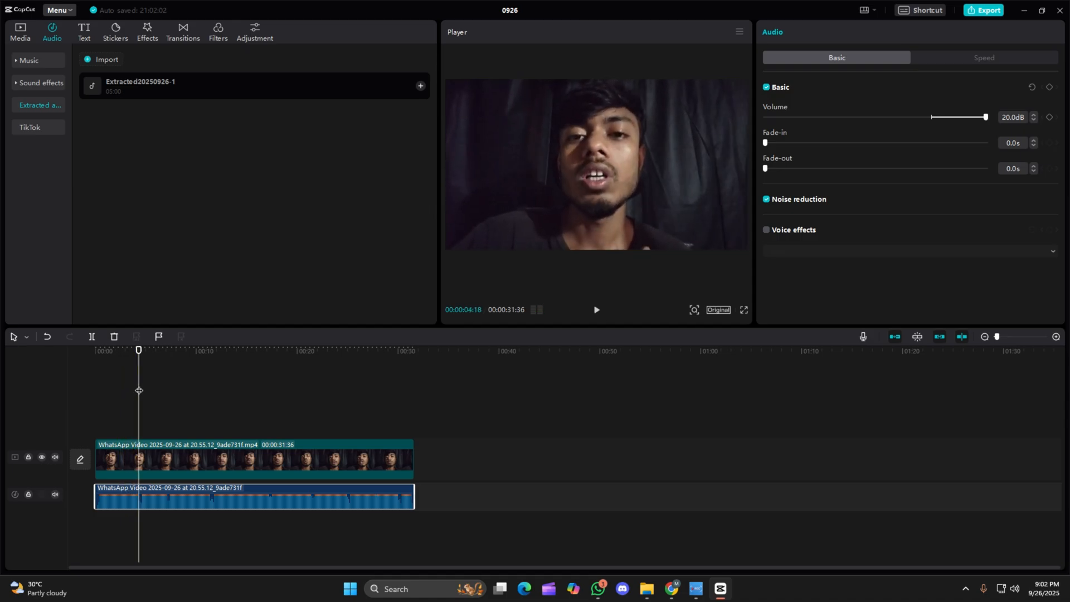
Examine the voice effects offered for the separated audio, keep None selected and leave voice effects turned off.
{"action": "left_click", "coordinate": [767, 230]}
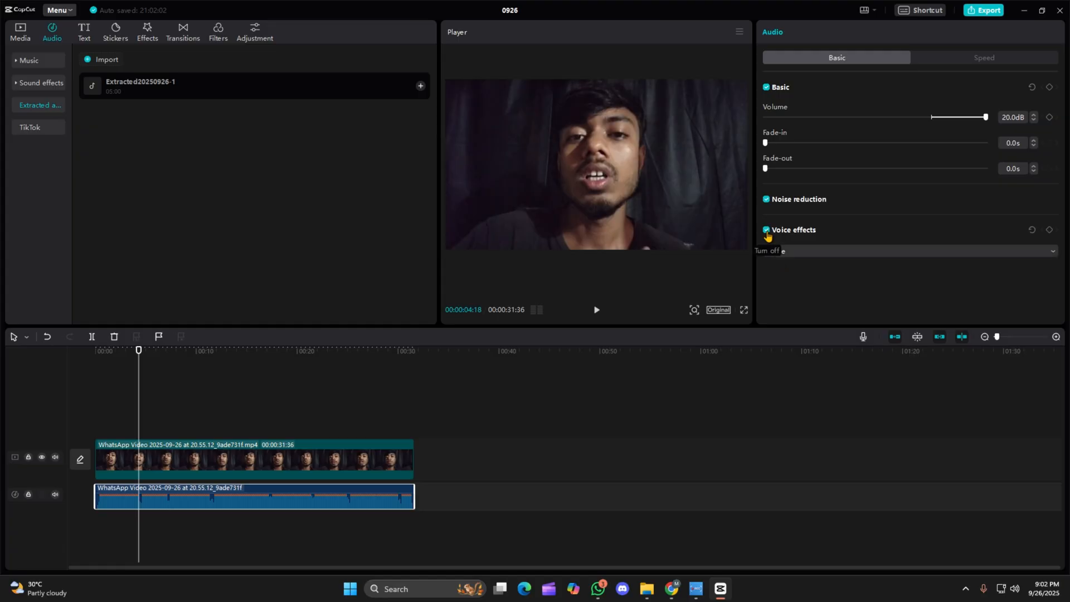
{"action": "left_click", "coordinate": [870, 254]}
{"action": "scroll", "coordinate": [873, 345], "scroll_direction": "down", "scroll_amount": 5}
{"action": "scroll", "coordinate": [873, 346], "scroll_direction": "up", "scroll_amount": 5}
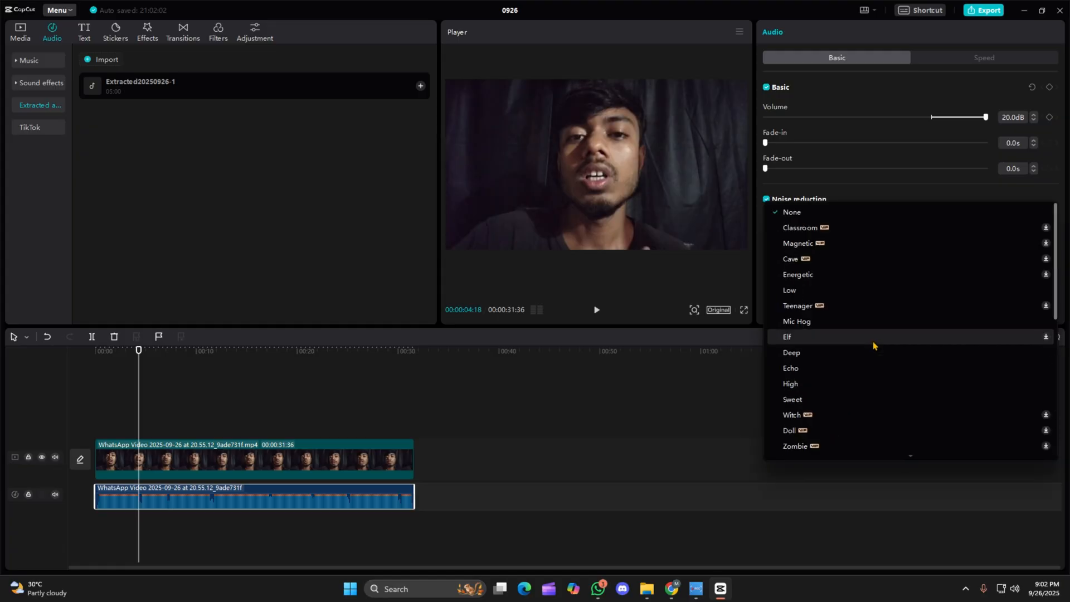
{"action": "scroll", "coordinate": [858, 351], "scroll_direction": "down", "scroll_amount": 5}
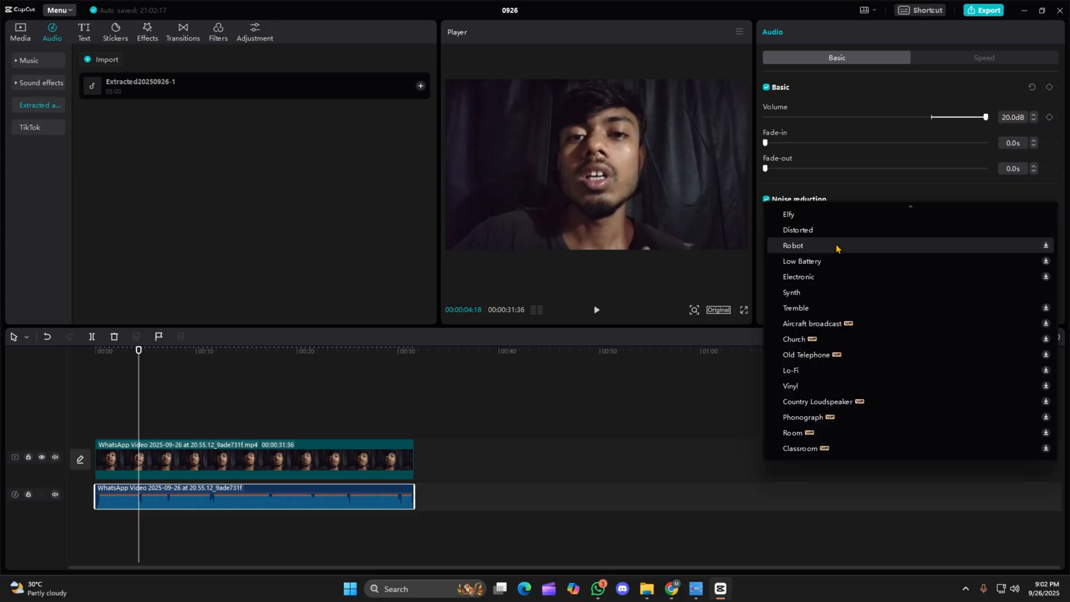
{"action": "scroll", "coordinate": [839, 248], "scroll_direction": "up", "scroll_amount": 5}
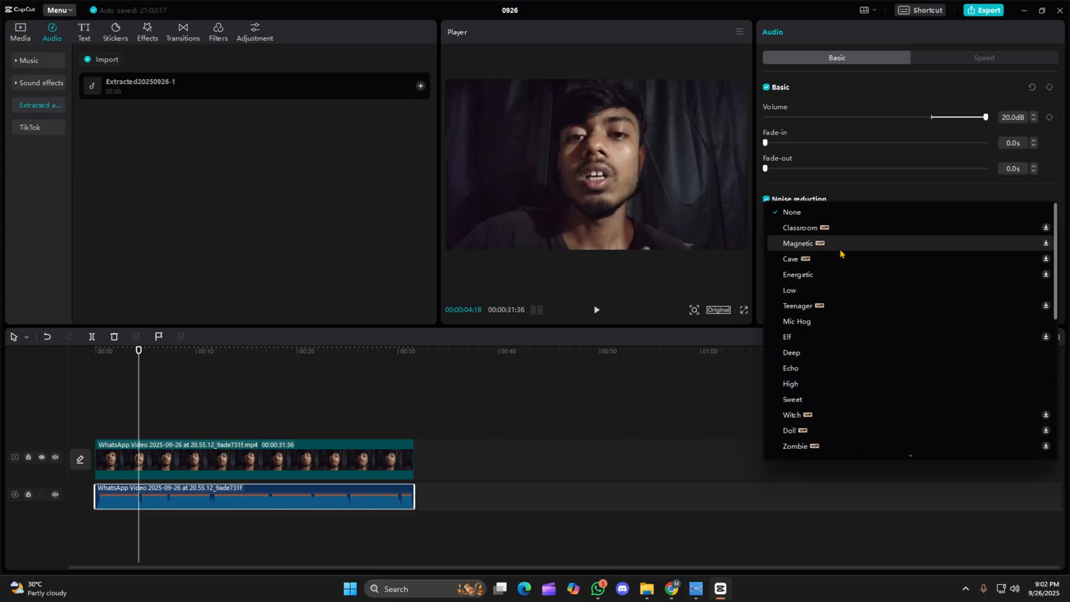
{"action": "left_click", "coordinate": [789, 214]}
{"action": "left_click", "coordinate": [766, 230]}
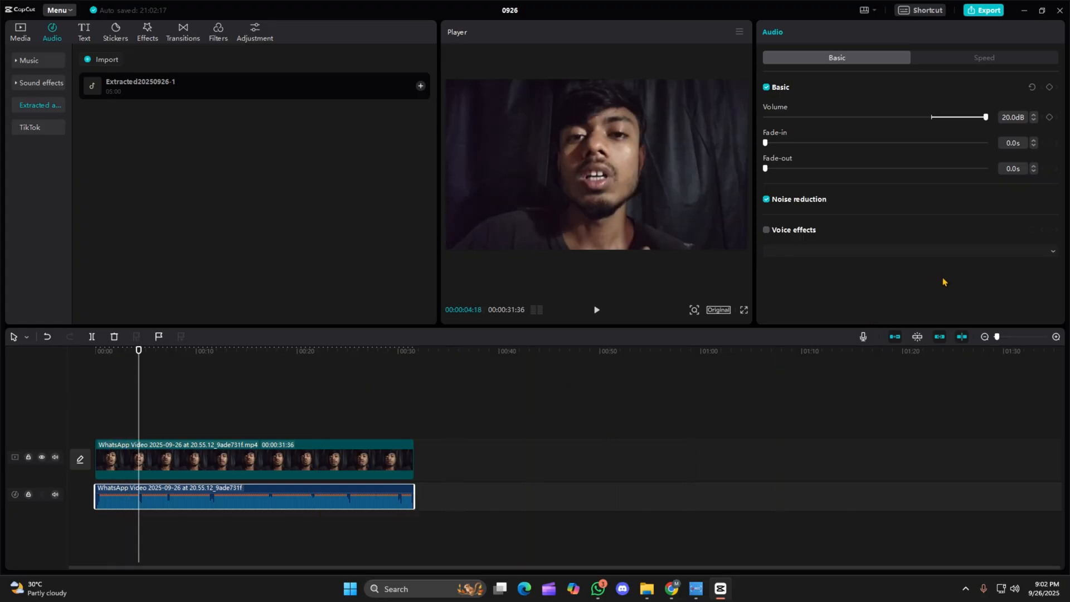
Try a 3.8x speed on the separated audio and restore it to 1.0x.
{"action": "left_click", "coordinate": [990, 57]}
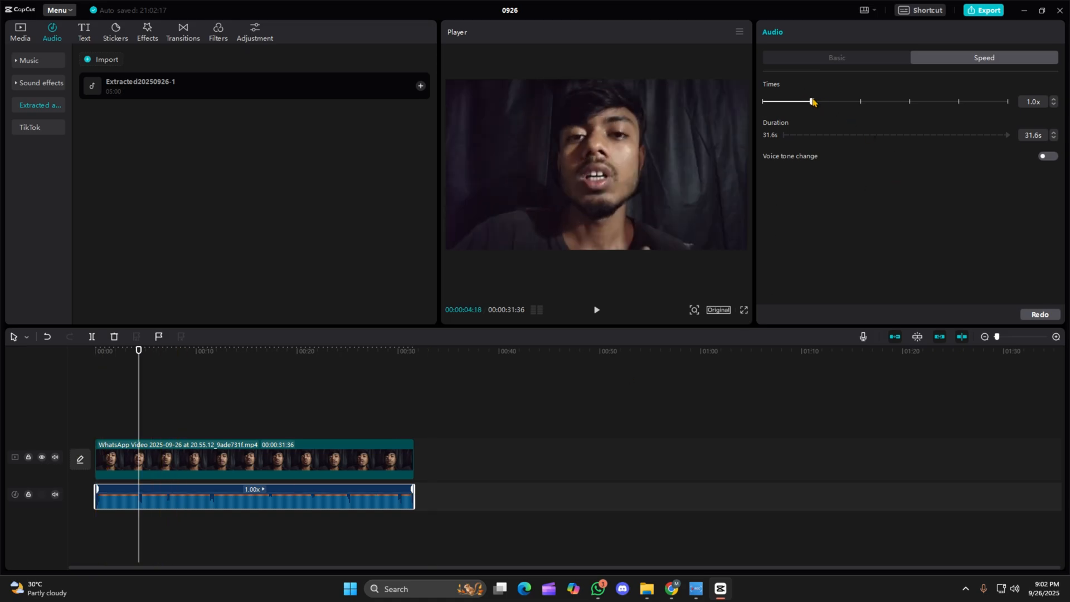
{"action": "left_click_drag", "start_coordinate": [812, 101], "coordinate": [892, 128]}
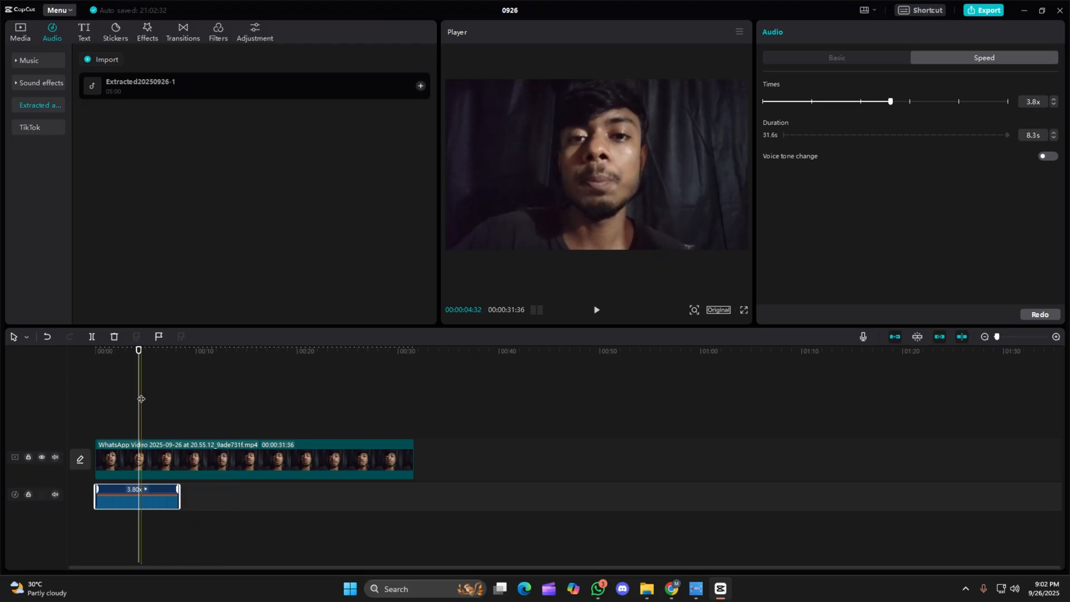
{"action": "left_click", "coordinate": [171, 406]}
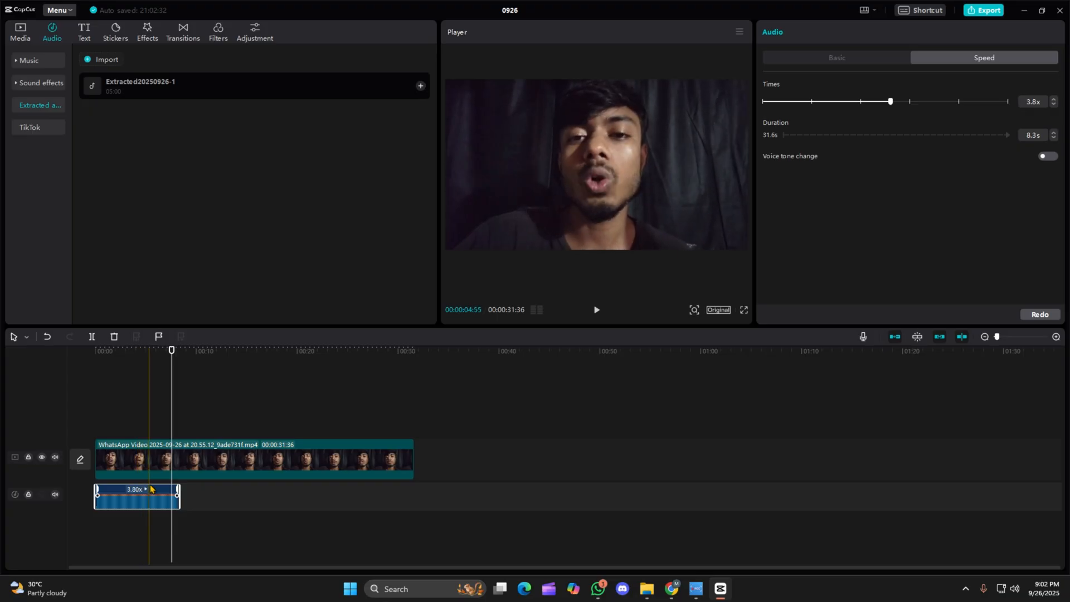
{"action": "left_click", "coordinate": [811, 103]}
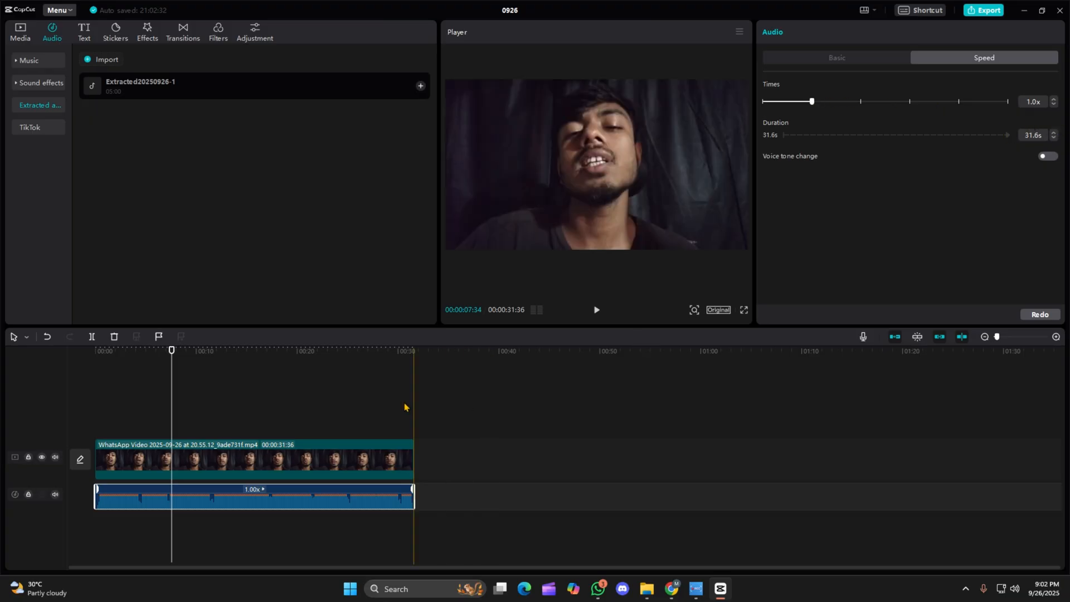
With the playhead at the start, enable Face enhancement on the video clip and set Smooth, Whitening and White teeth to 100.
{"action": "left_click", "coordinate": [168, 384]}
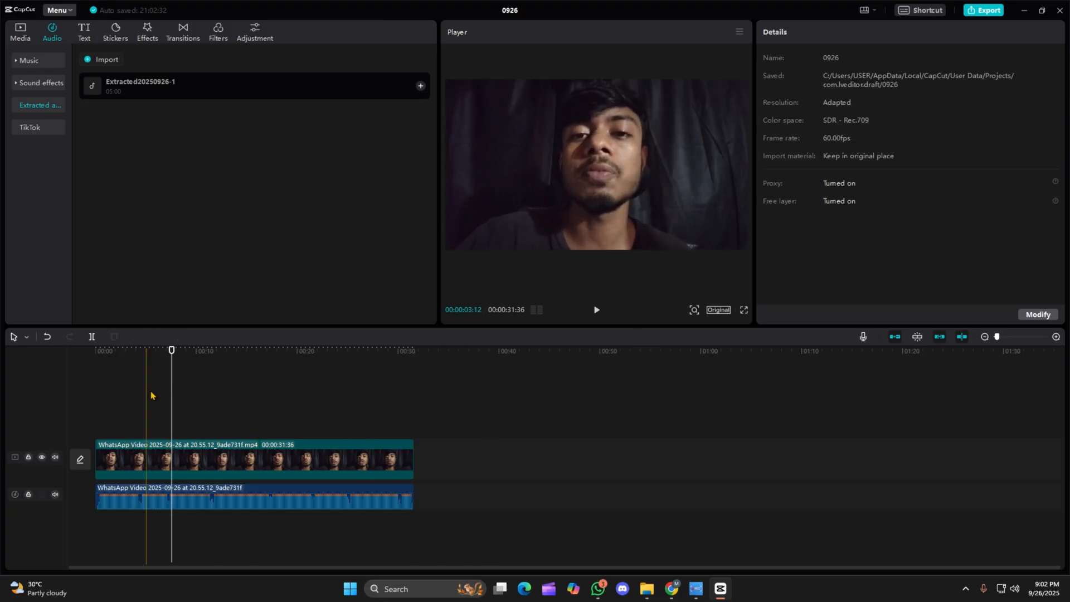
{"action": "left_click_drag", "start_coordinate": [173, 379], "coordinate": [52, 442]}
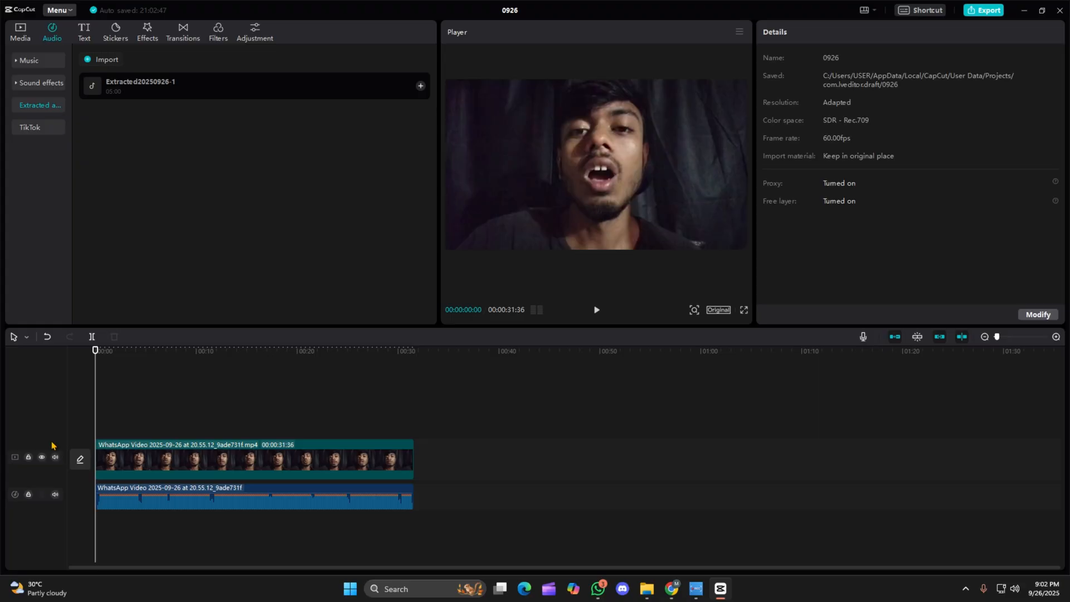
{"action": "left_click", "coordinate": [141, 469]}
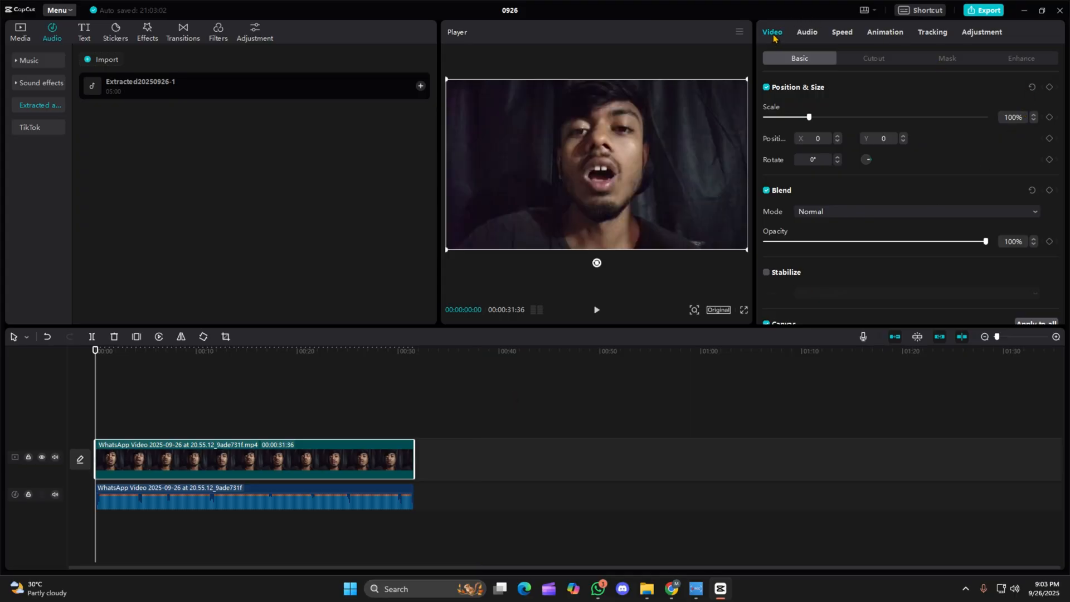
{"action": "left_click", "coordinate": [803, 33]}
{"action": "left_click", "coordinate": [778, 33]}
{"action": "left_click", "coordinate": [1032, 62]}
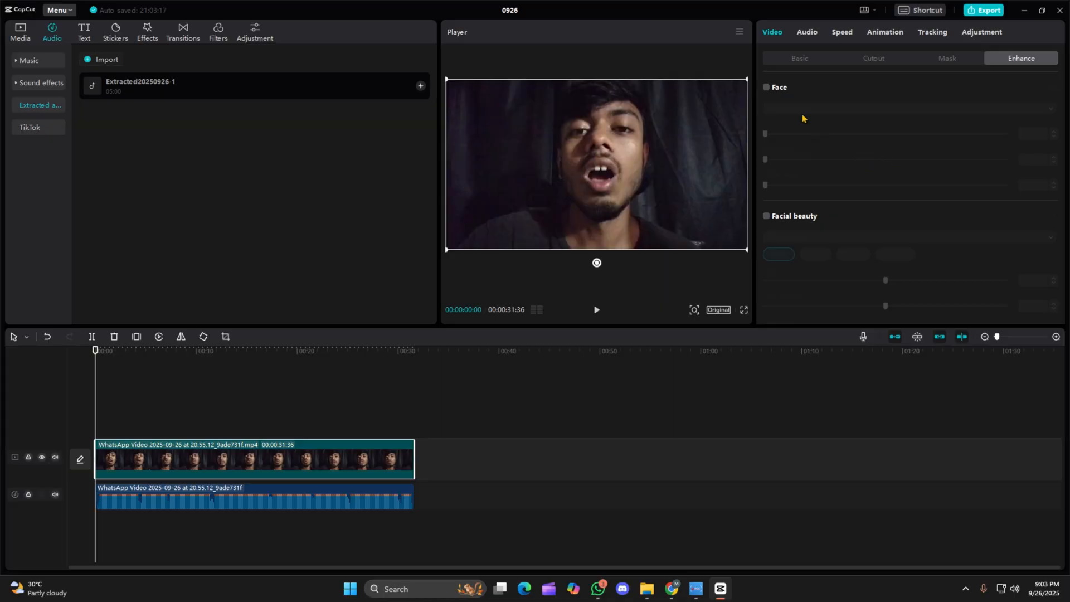
{"action": "left_click", "coordinate": [763, 88]}
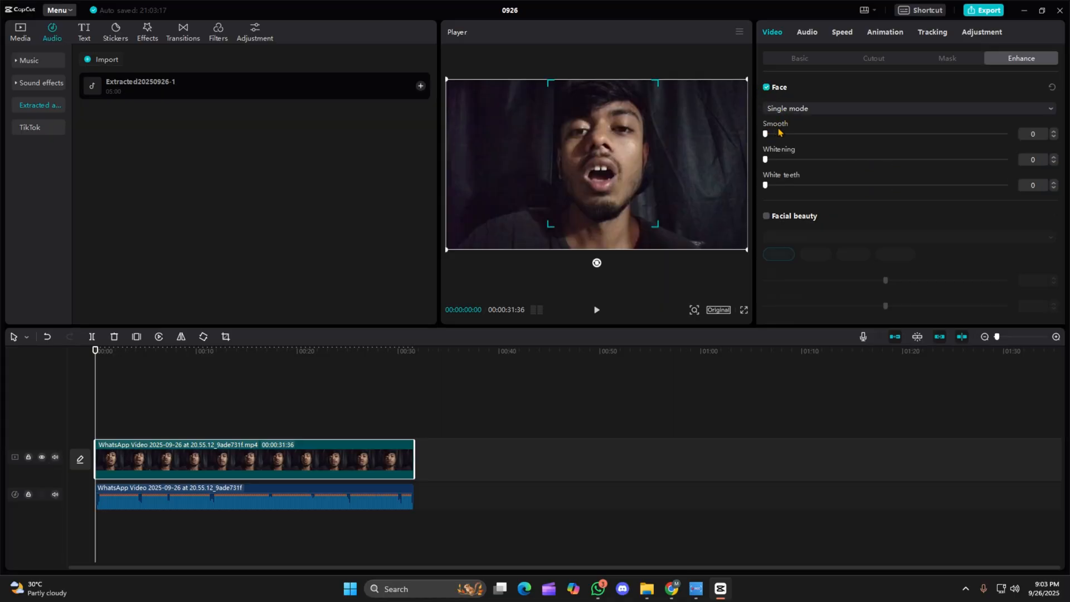
{"action": "left_click_drag", "start_coordinate": [766, 133], "coordinate": [1051, 137]}
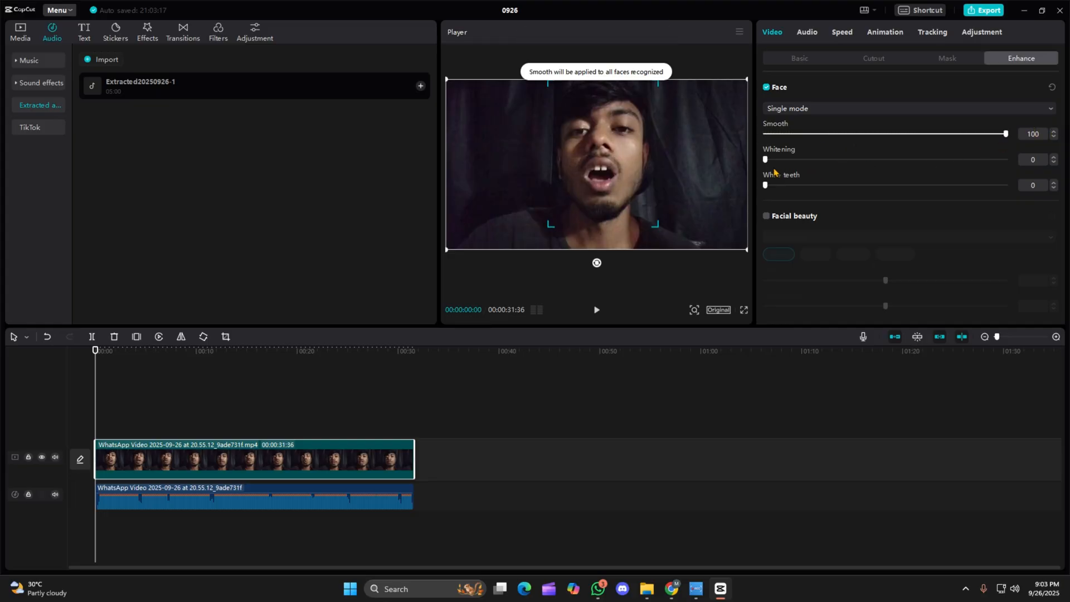
{"action": "left_click_drag", "start_coordinate": [764, 160], "coordinate": [1009, 160]}
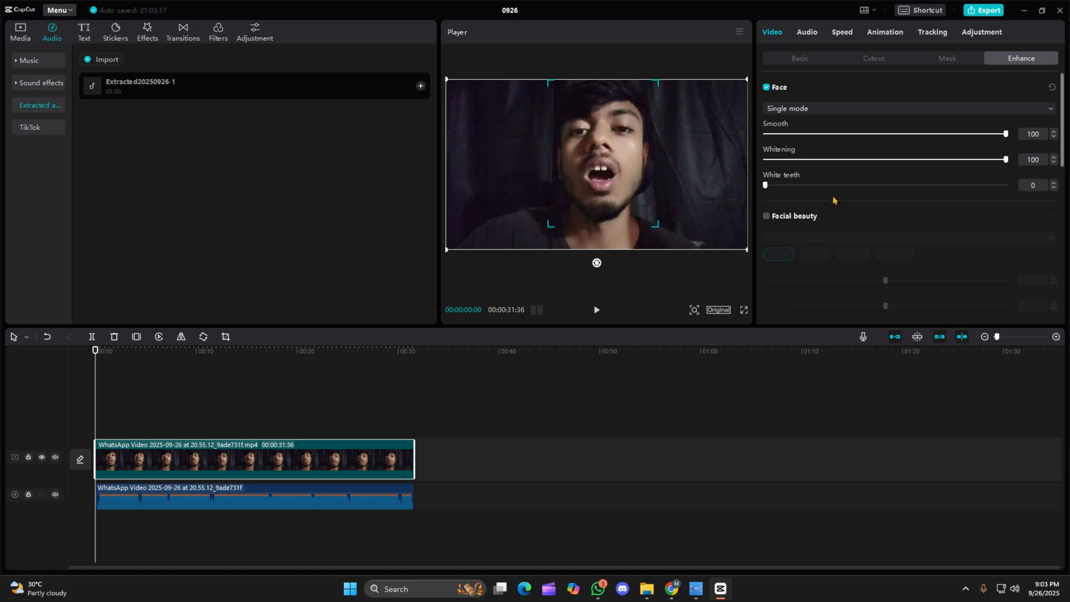
{"action": "left_click_drag", "start_coordinate": [766, 186], "coordinate": [1020, 187]}
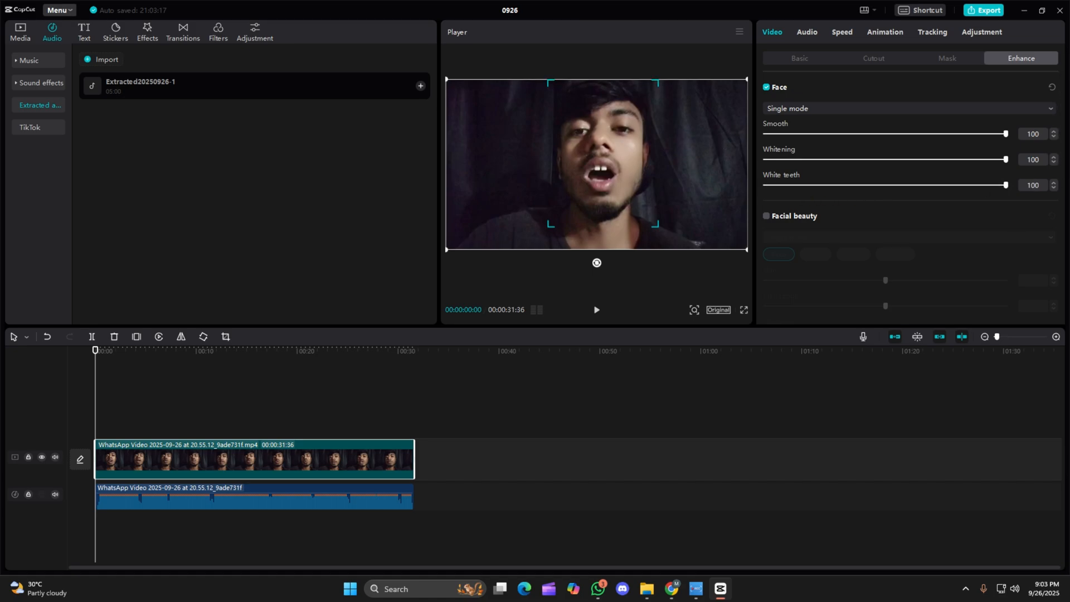
Review the video clip's basic settings for position and size, blend, stabilization and canvas.
{"action": "left_click", "coordinate": [800, 58]}
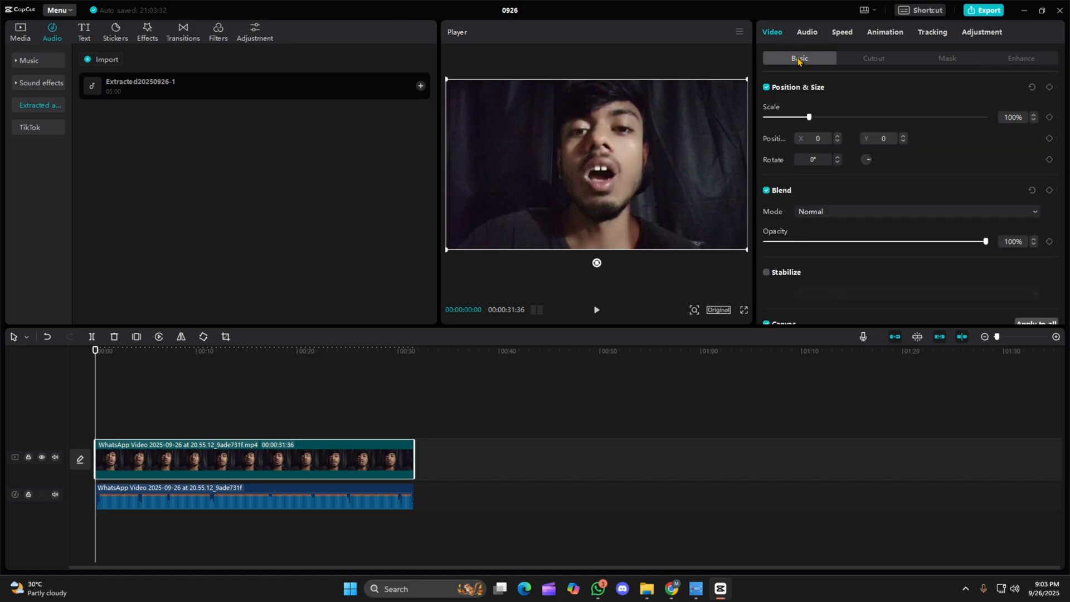
{"action": "scroll", "coordinate": [865, 234], "scroll_direction": "down", "scroll_amount": 2}
{"action": "scroll", "coordinate": [870, 178], "scroll_direction": "up", "scroll_amount": 2}
{"action": "scroll", "coordinate": [871, 226], "scroll_direction": "down", "scroll_amount": 2}
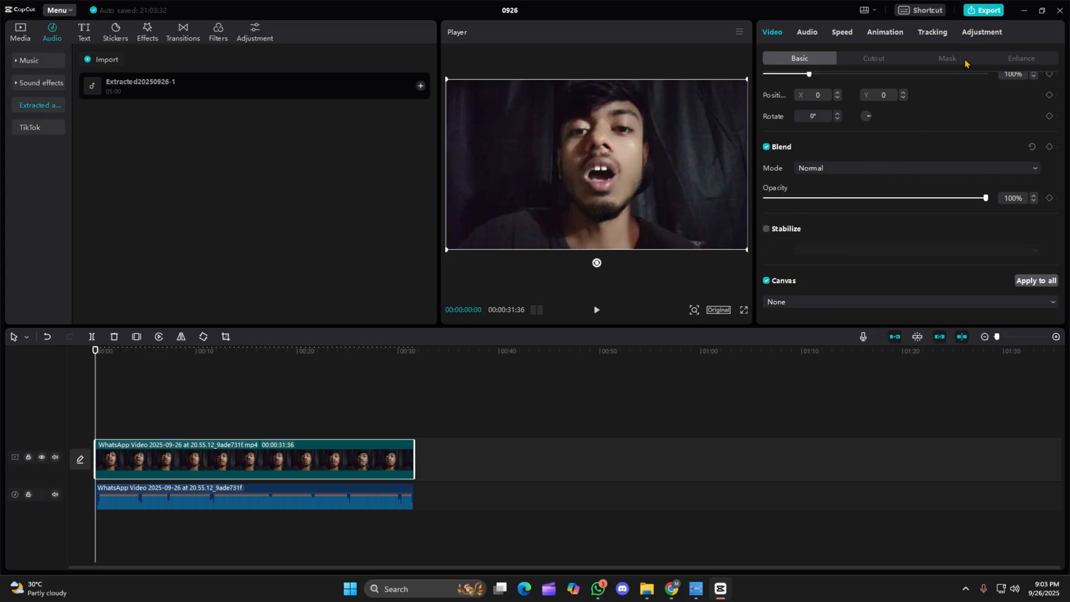
In the video clip's basic adjustments, set Brightness to -4, Contrast to 14 and Highlight to 16.
{"action": "left_click", "coordinate": [982, 32]}
{"action": "scroll", "coordinate": [899, 187], "scroll_direction": "down", "scroll_amount": 5}
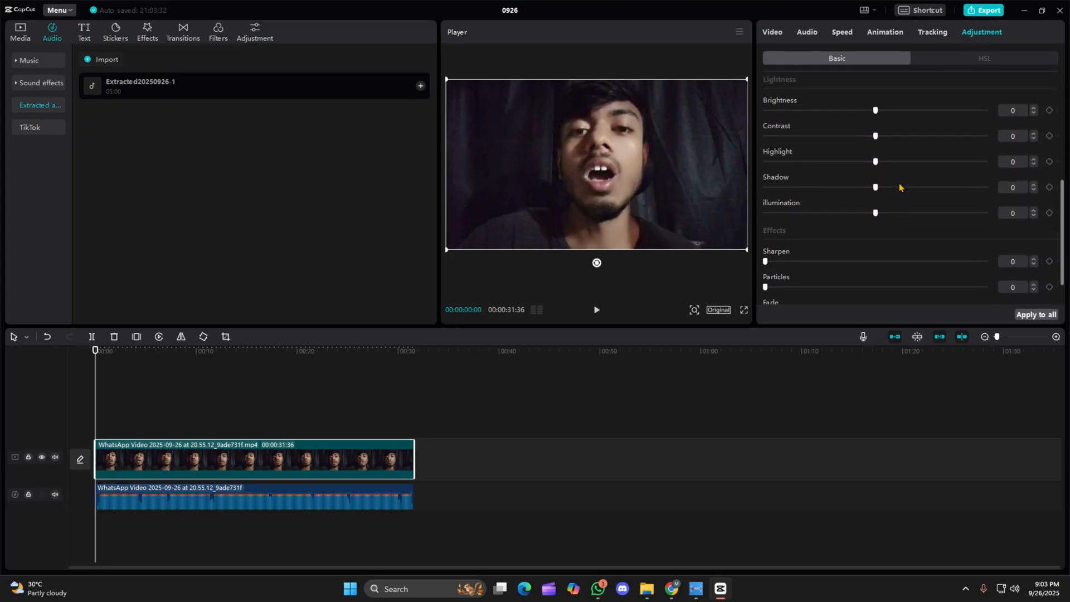
{"action": "left_click_drag", "start_coordinate": [874, 113], "coordinate": [906, 141]}
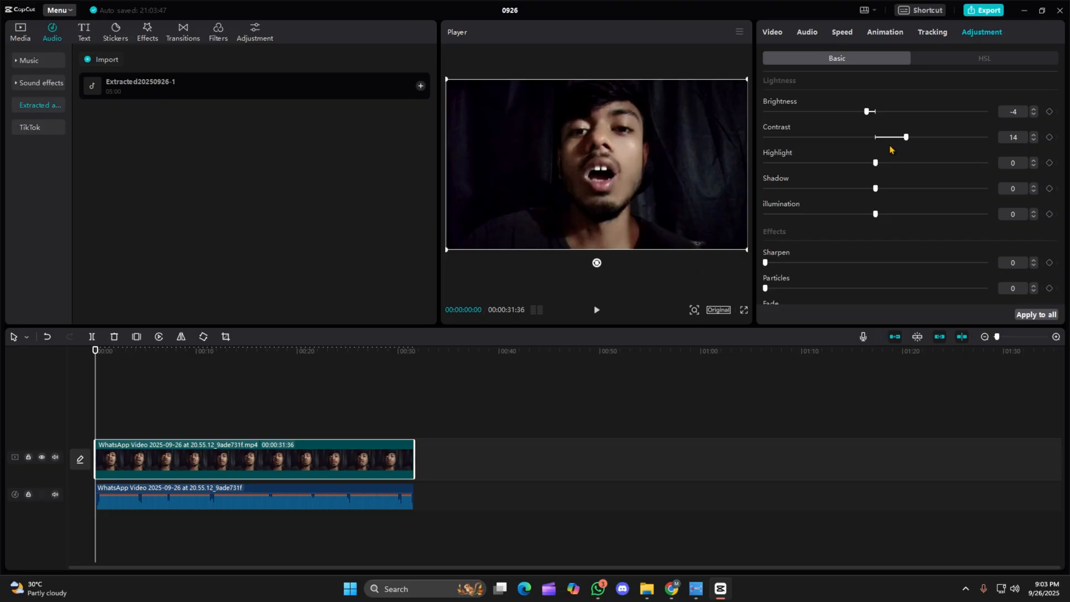
{"action": "left_click_drag", "start_coordinate": [876, 163], "coordinate": [911, 163]}
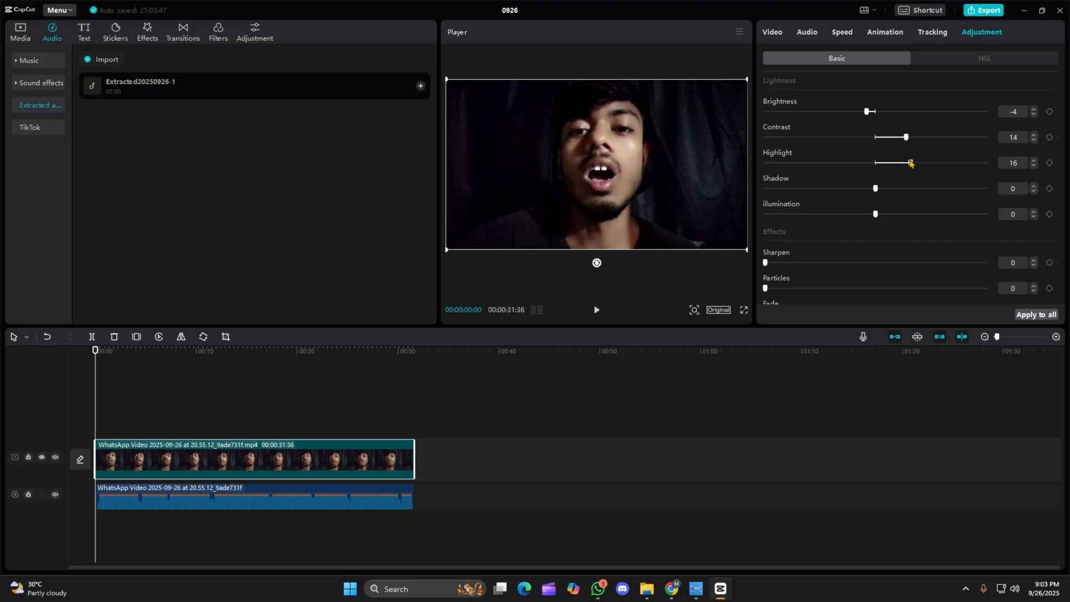
Set the video clip's Shadow to 14, Illumination to -20 and Sharpen to 31.
{"action": "scroll", "coordinate": [855, 201], "scroll_direction": "up", "scroll_amount": 1}
{"action": "left_click_drag", "start_coordinate": [877, 201], "coordinate": [906, 198]}
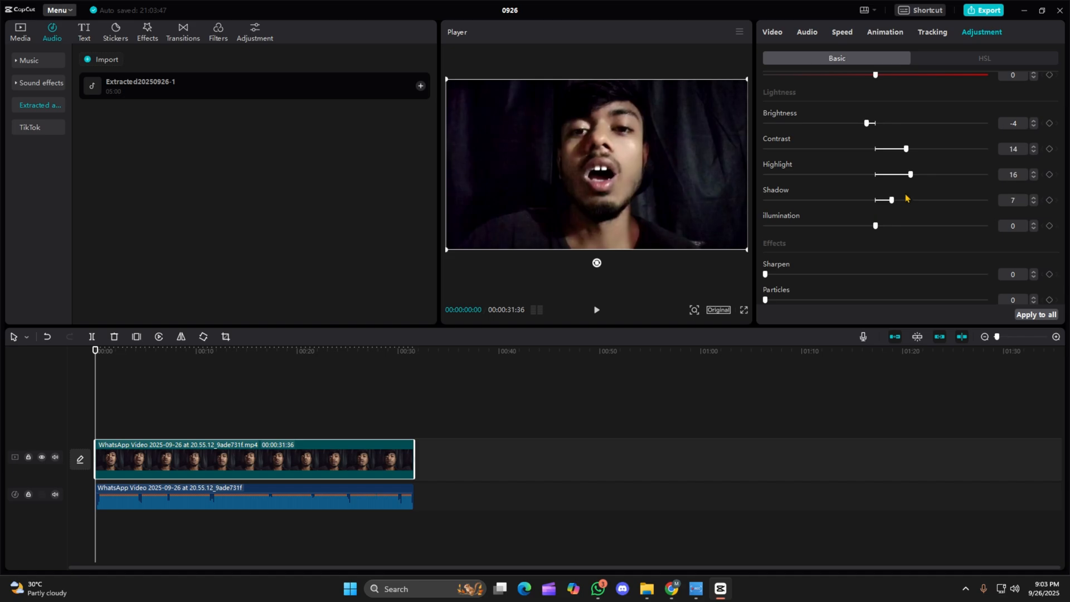
{"action": "left_click_drag", "start_coordinate": [876, 231], "coordinate": [836, 254]}
{"action": "scroll", "coordinate": [830, 233], "scroll_direction": "down", "scroll_amount": 2}
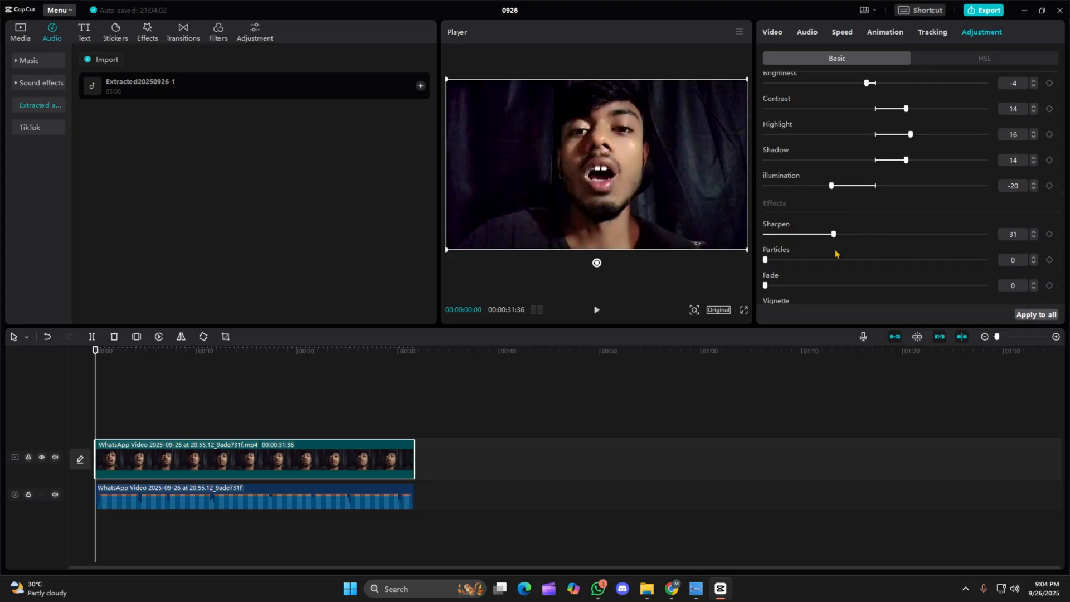
Try a slight change to the video clip's Vignette and restore it to 0.
{"action": "scroll", "coordinate": [836, 254], "scroll_direction": "down", "scroll_amount": 1}
{"action": "scroll", "coordinate": [829, 258], "scroll_direction": "up", "scroll_amount": 5}
{"action": "scroll", "coordinate": [831, 258], "scroll_direction": "down", "scroll_amount": 5}
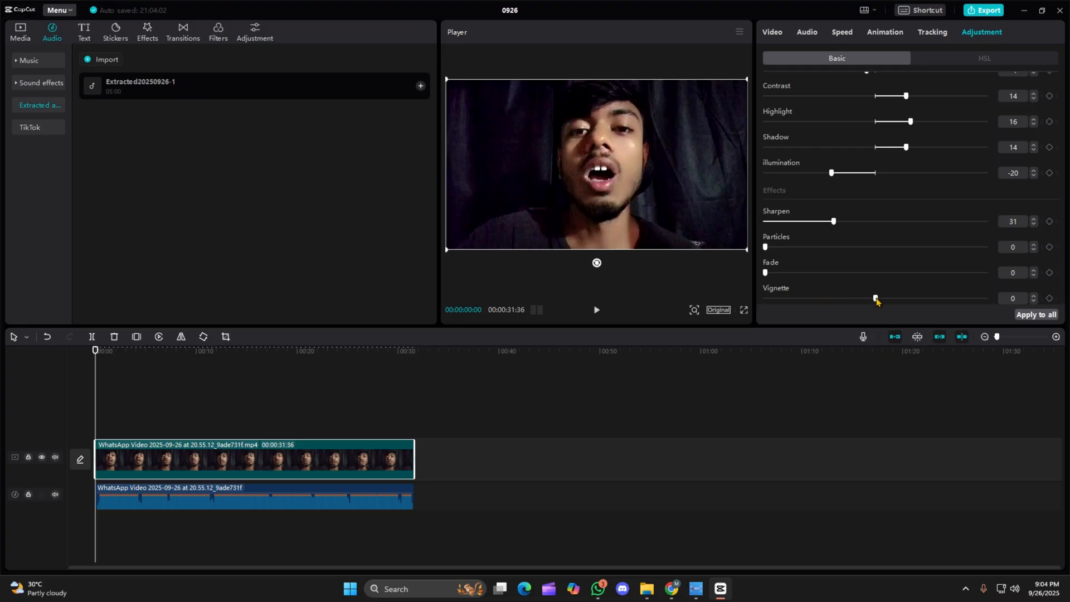
{"action": "mouse_move", "coordinate": [876, 301]}
{"action": "left_mouse_down"}
{"action": "mouse_move", "coordinate": [985, 301]}
{"action": "mouse_move", "coordinate": [796, 301]}
{"action": "mouse_move", "coordinate": [869, 298]}
{"action": "left_mouse_up"}
{"action": "left_click", "coordinate": [876, 300]}
{"action": "scroll", "coordinate": [878, 279], "scroll_direction": "up", "scroll_amount": 6}
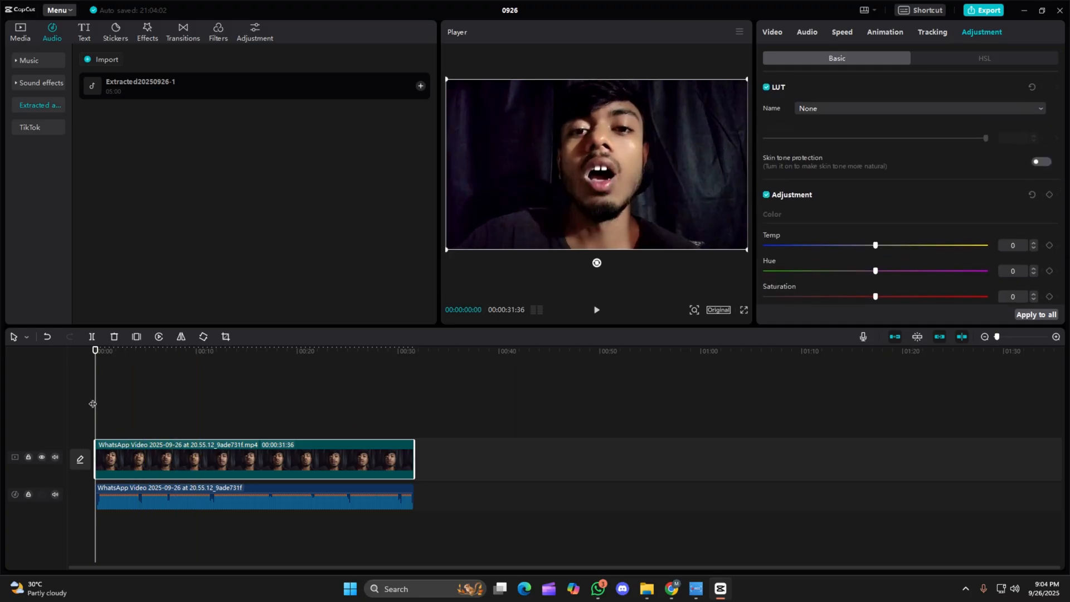
Play and scrub through the opening seconds of the video to check the colour adjustments.
{"action": "key", "text": "space"}
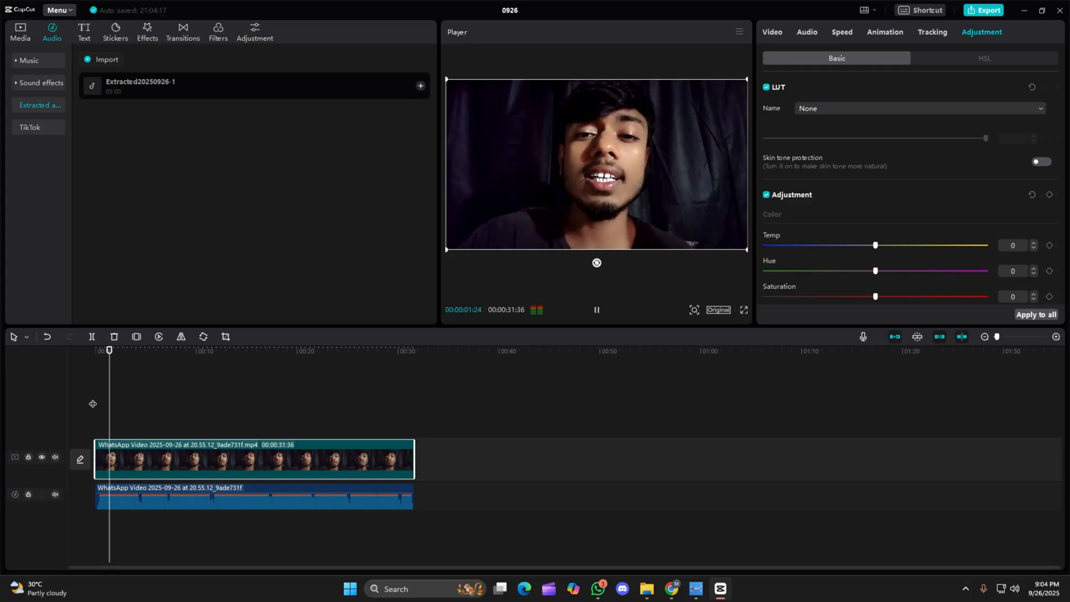
{"action": "key", "text": "space"}
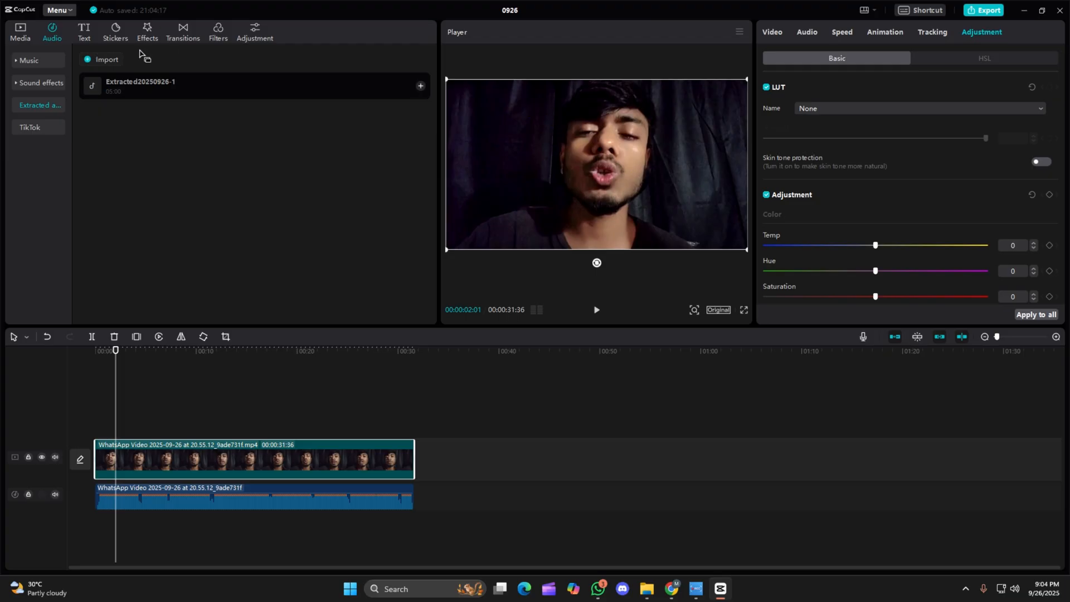
{"action": "left_click", "coordinate": [103, 384]}
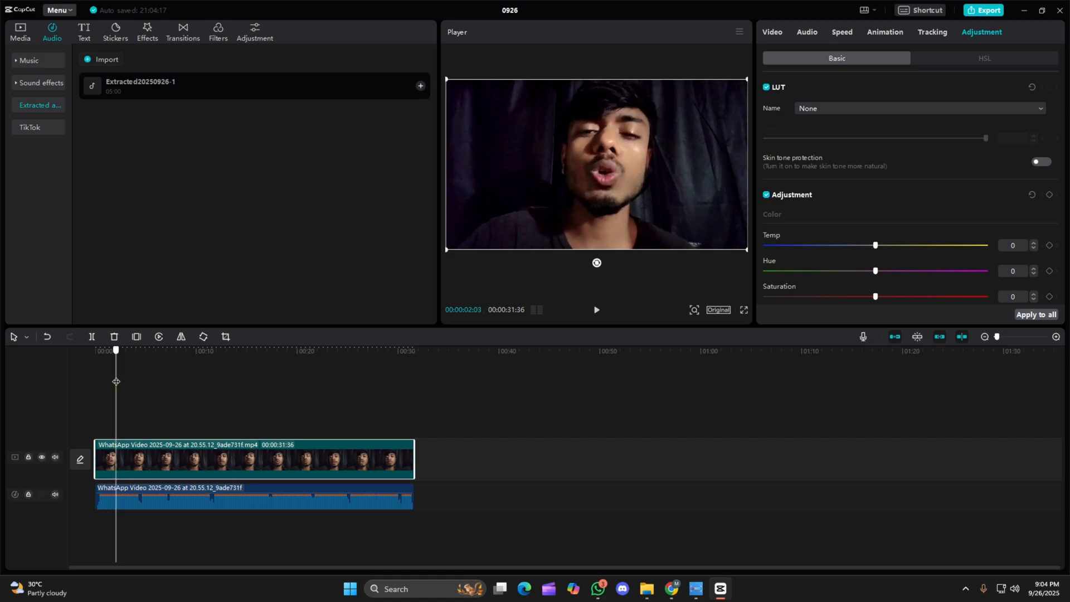
{"action": "left_click_drag", "start_coordinate": [104, 384], "coordinate": [159, 402]}
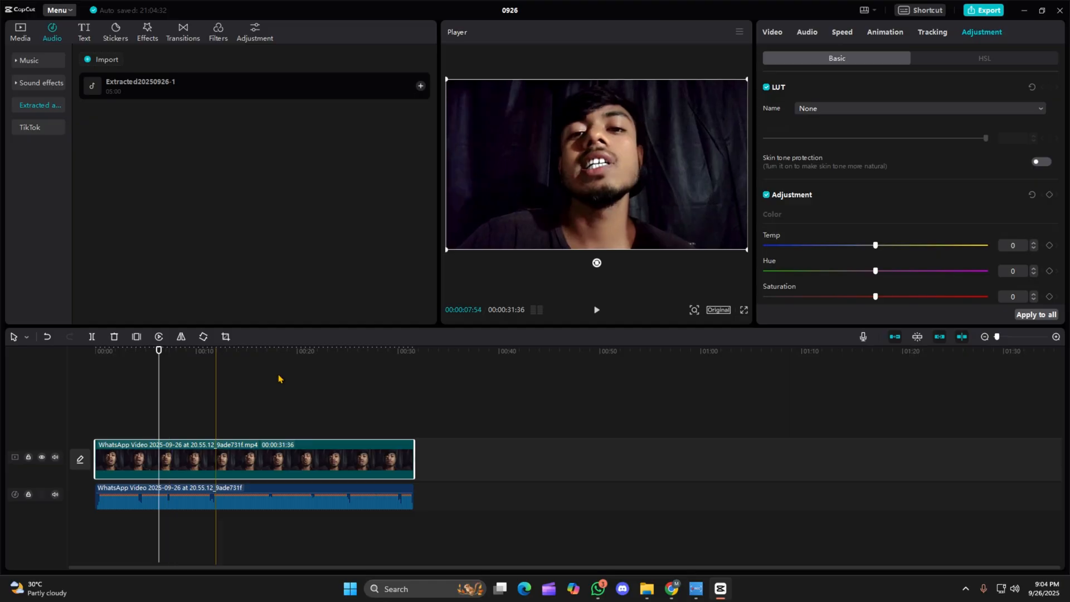
Split the video clip at about 4 seconds, leaving the separated audio whole.
{"action": "left_click", "coordinate": [1056, 337]}
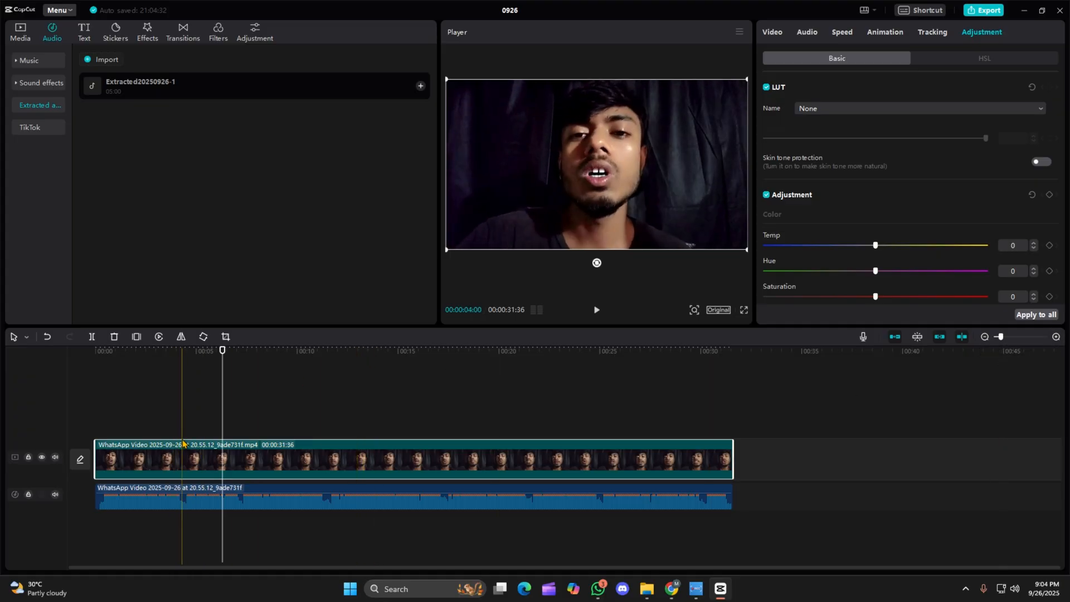
{"action": "left_click", "coordinate": [183, 415]}
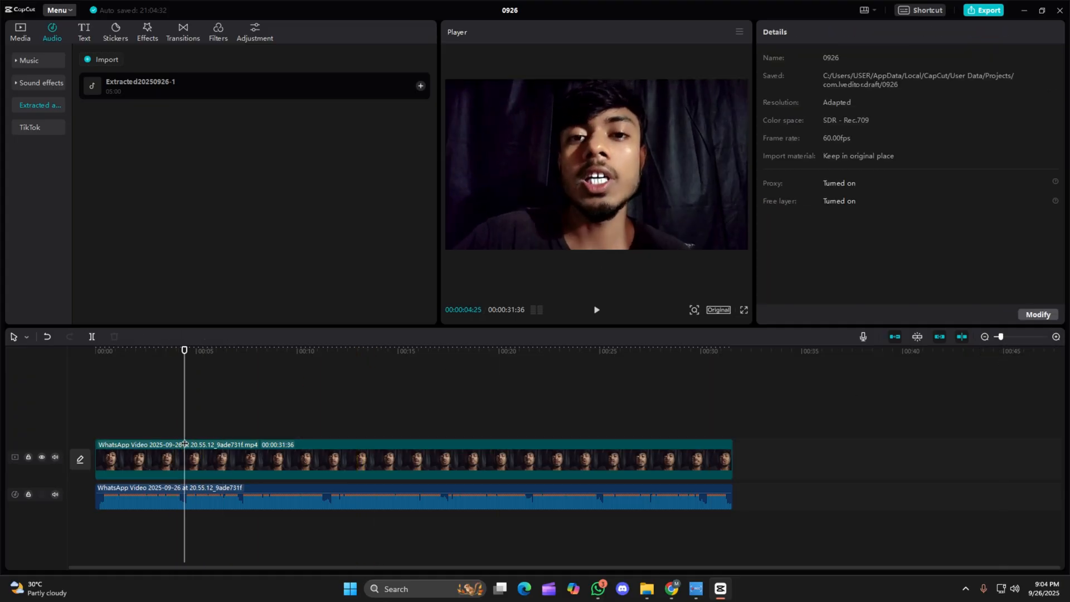
{"action": "key", "text": "ctrl+b"}
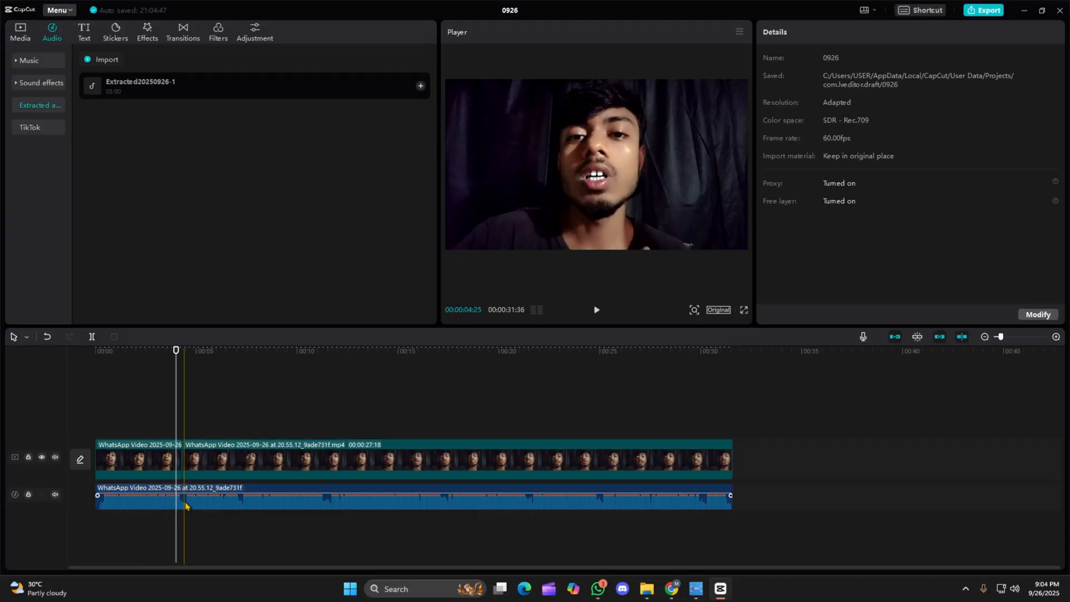
Apply the Glare II transition at the first cut, remove it and apply it there again.
{"action": "left_click", "coordinate": [183, 32]}
{"action": "scroll", "coordinate": [264, 193], "scroll_direction": "down", "scroll_amount": 1}
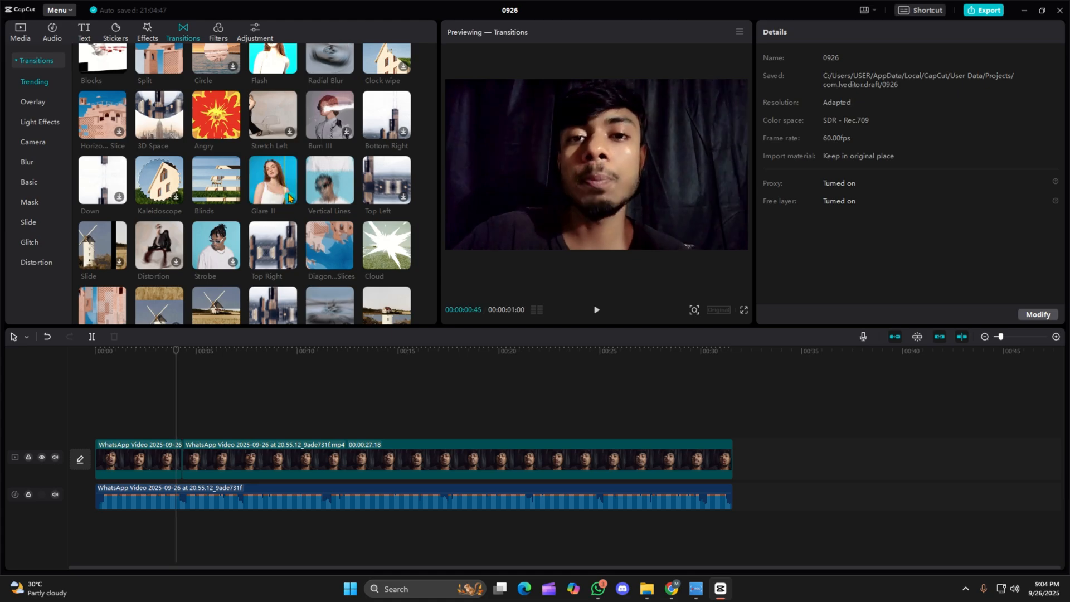
{"action": "left_click", "coordinate": [290, 196]}
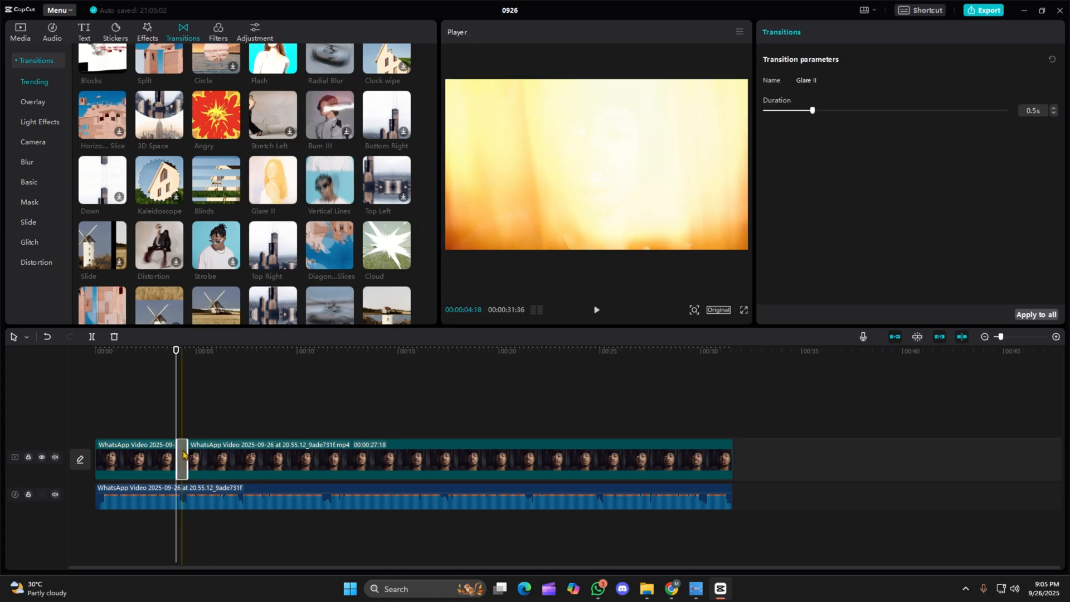
{"action": "key", "text": "Delete"}
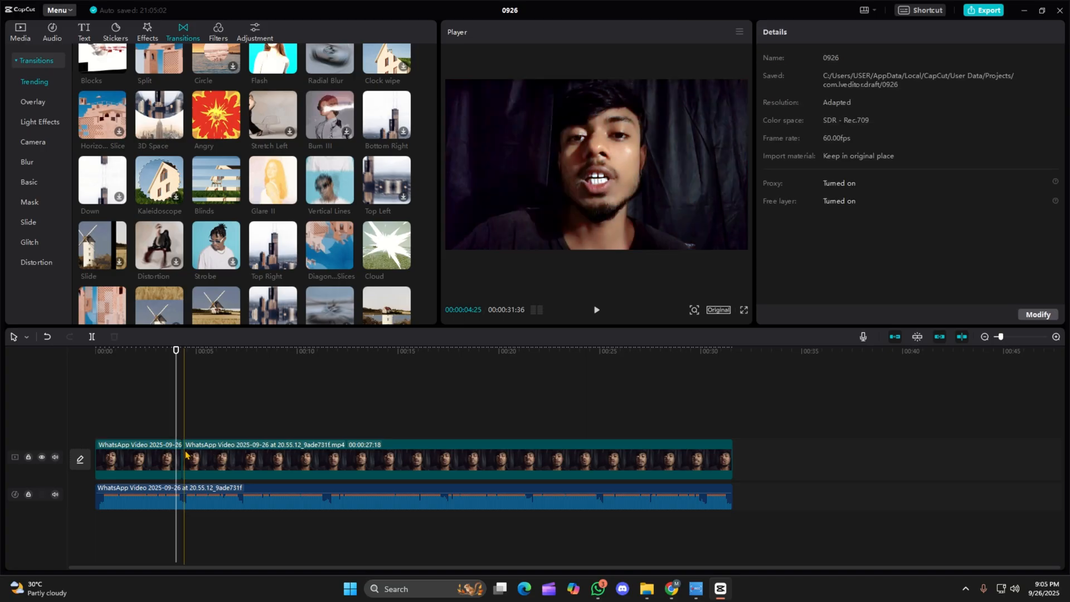
{"action": "left_click_drag", "start_coordinate": [269, 190], "coordinate": [168, 419]}
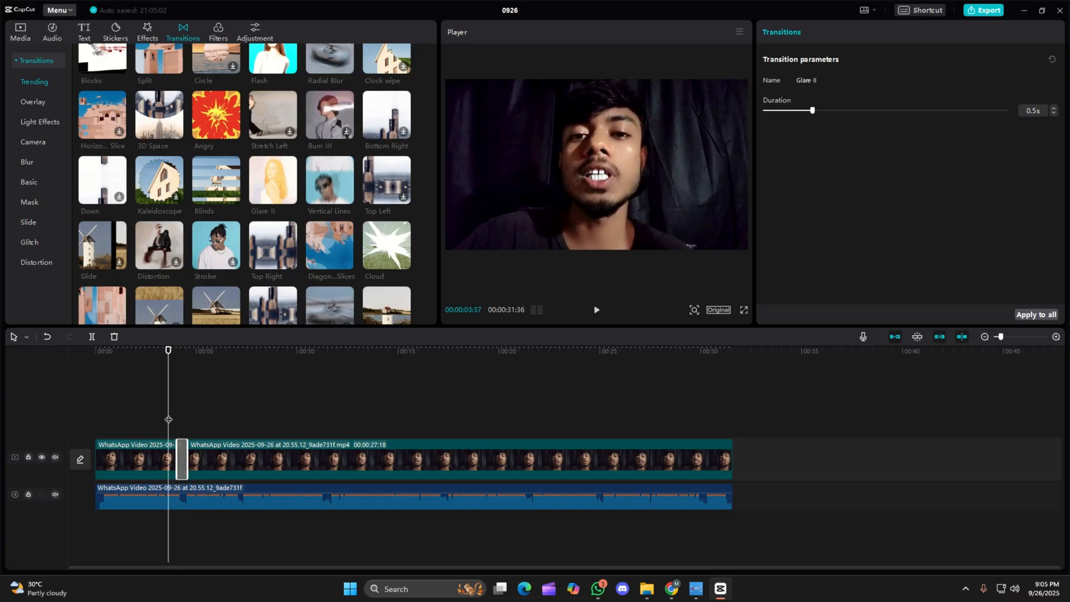
Play the section around the first cut twice to review the Glare II transition.
{"action": "left_click", "coordinate": [168, 419]}
{"action": "key", "text": "space"}
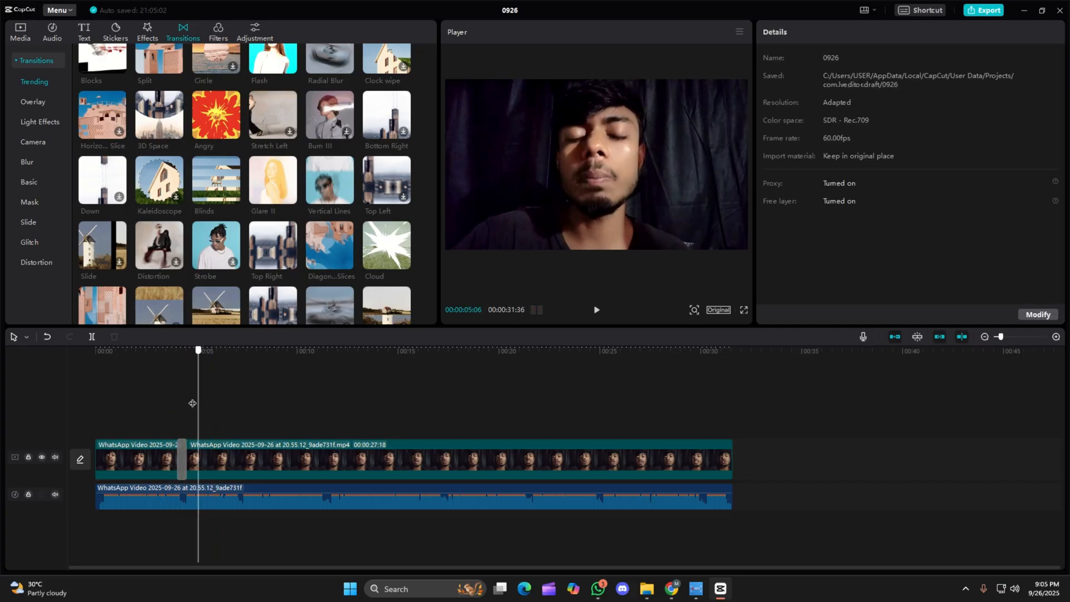
{"action": "left_click_drag", "start_coordinate": [193, 415], "coordinate": [178, 415]}
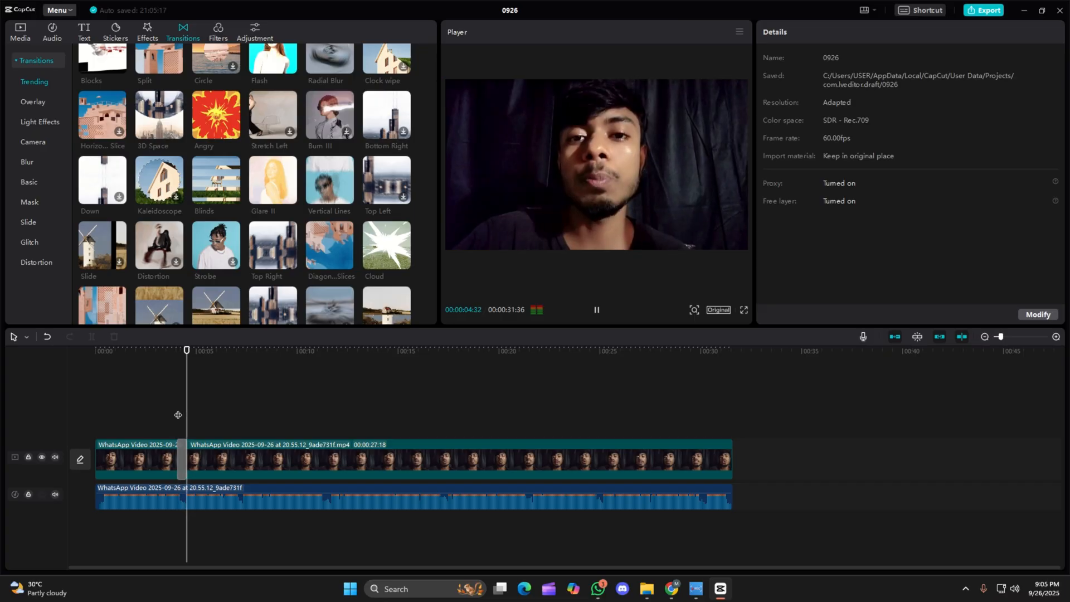
{"action": "key", "text": "space"}
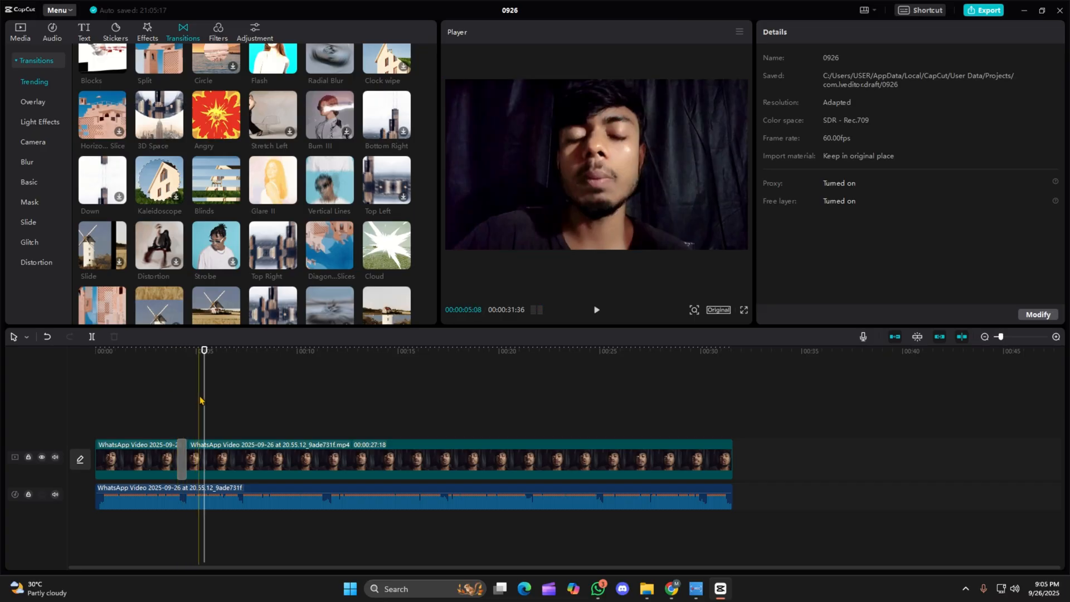
{"action": "key", "text": "space"}
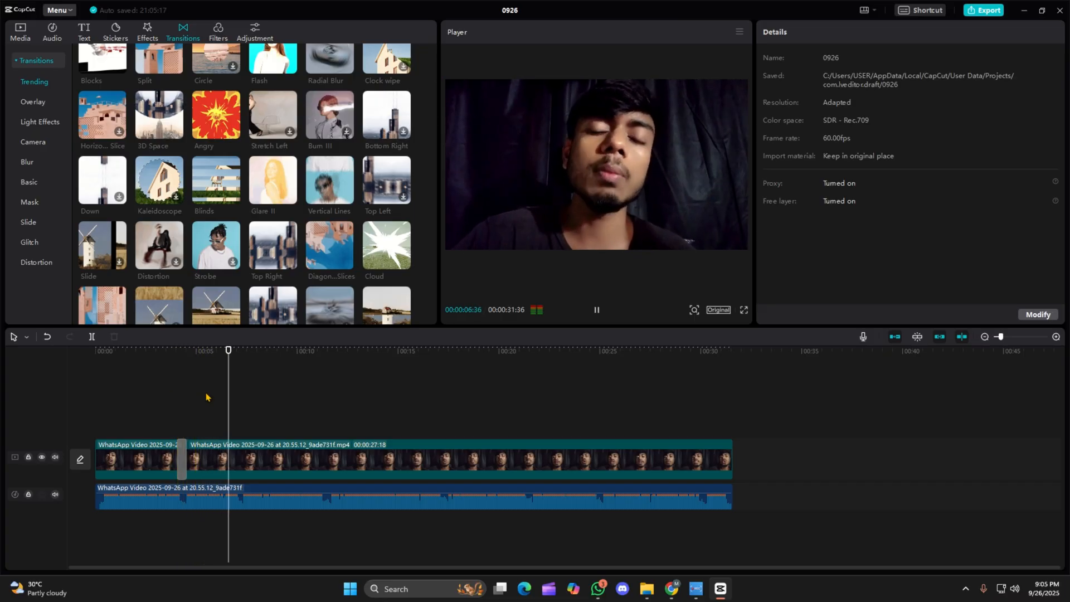
{"action": "key", "text": "space"}
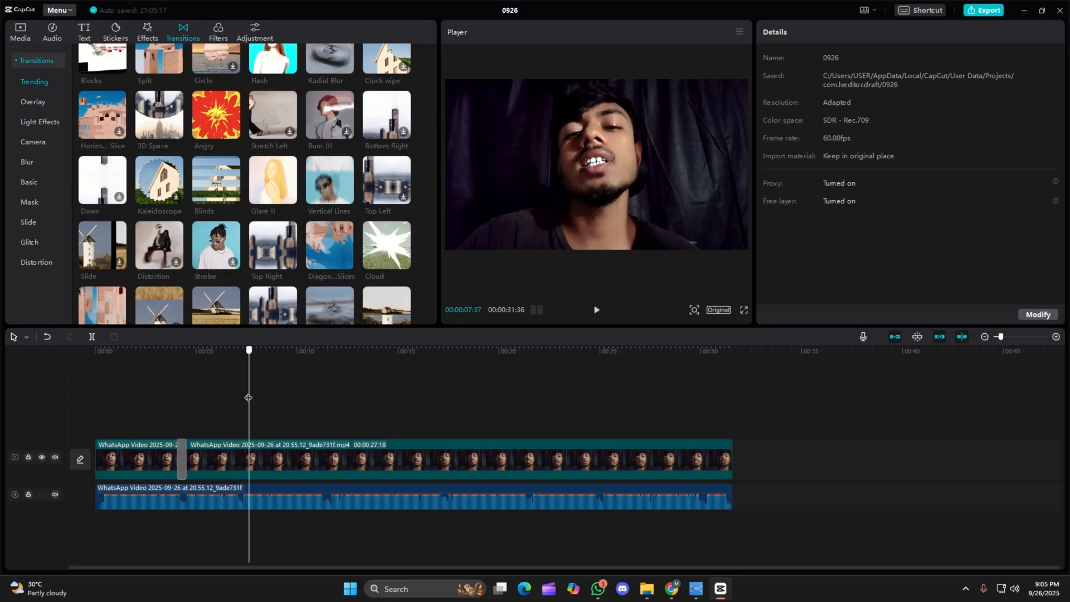
Split the video again at 00:00:07:11 and apply the Cloud transition at that cut.
{"action": "left_click", "coordinate": [242, 401]}
{"action": "left_click", "coordinate": [240, 402]}
{"action": "key", "text": "ctrl+b"}
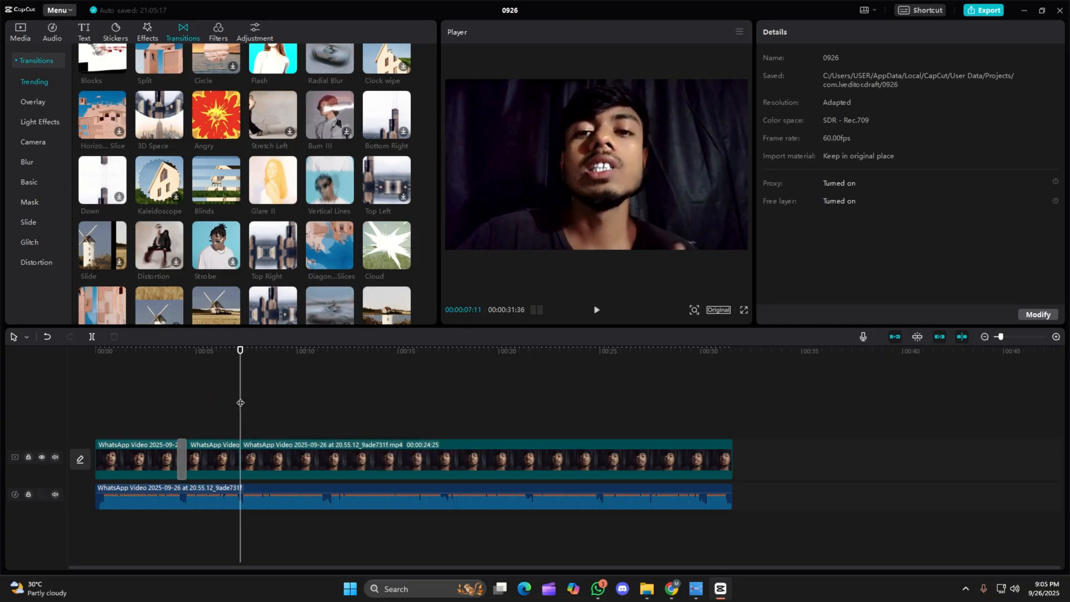
{"action": "left_click_drag", "start_coordinate": [387, 246], "coordinate": [235, 460]}
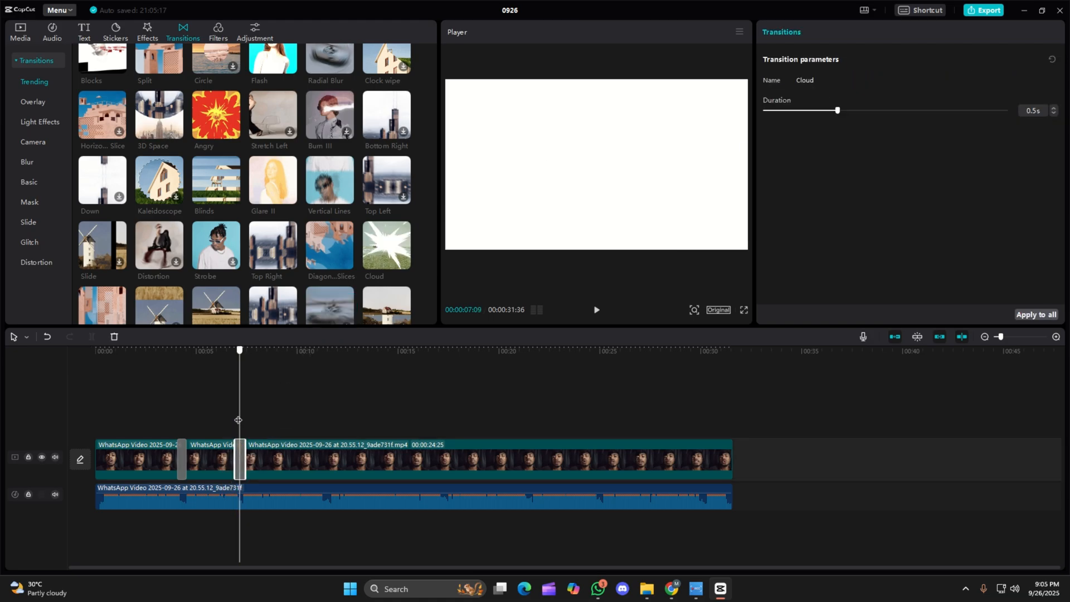
Scrub back across both transitions and set the playhead at 00:00:03:29, just before the first one.
{"action": "left_click", "coordinate": [232, 423]}
{"action": "left_click_drag", "start_coordinate": [233, 422], "coordinate": [178, 407]}
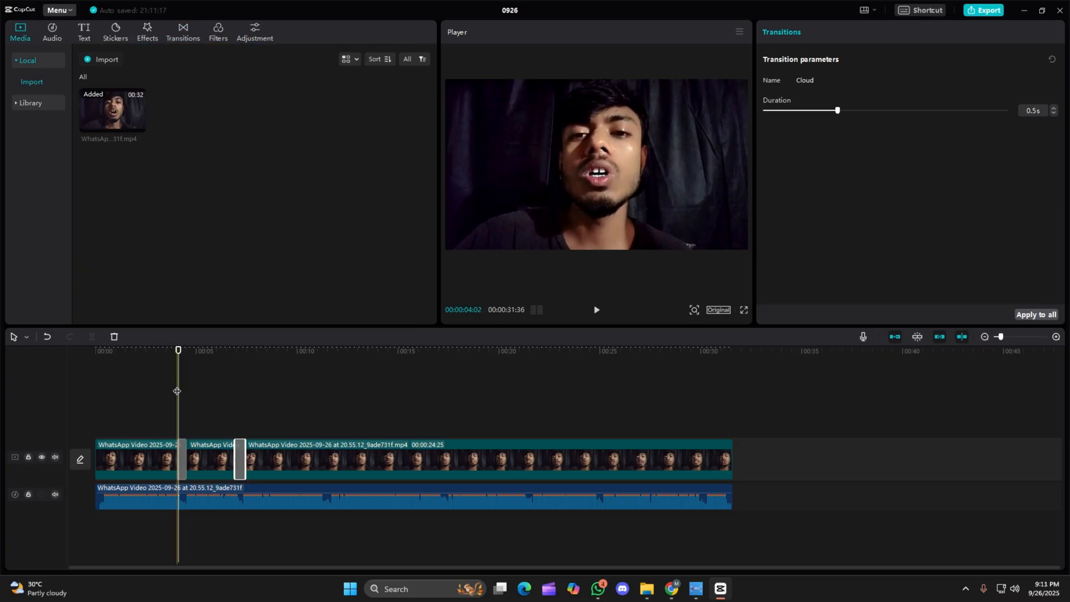
{"action": "left_click_drag", "start_coordinate": [177, 404], "coordinate": [166, 397]}
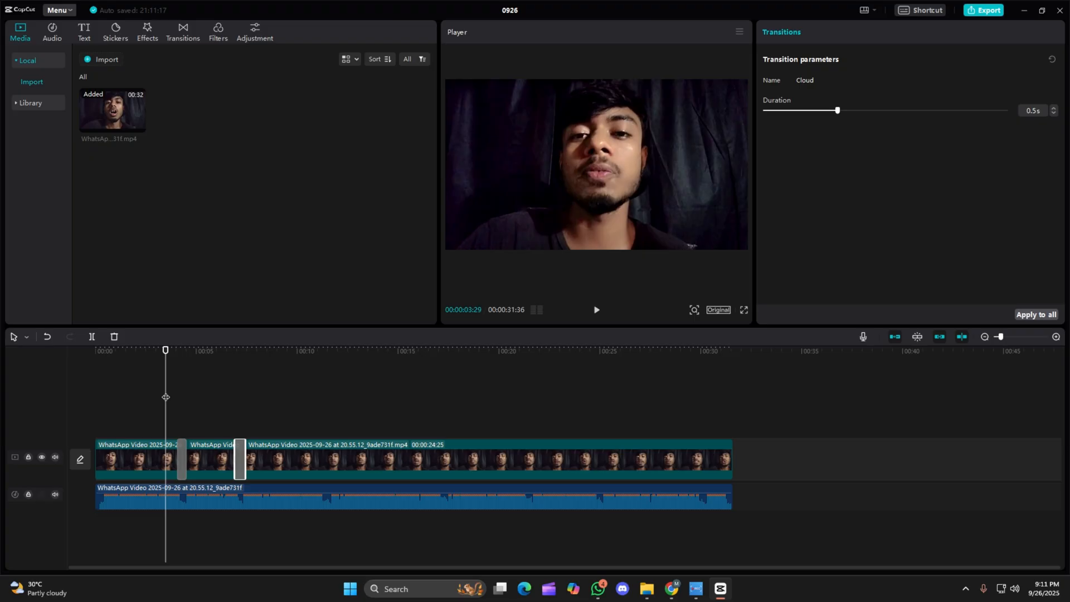
Browse the trending sound effects and search the sound effects library for "click".
{"action": "left_click", "coordinate": [50, 30]}
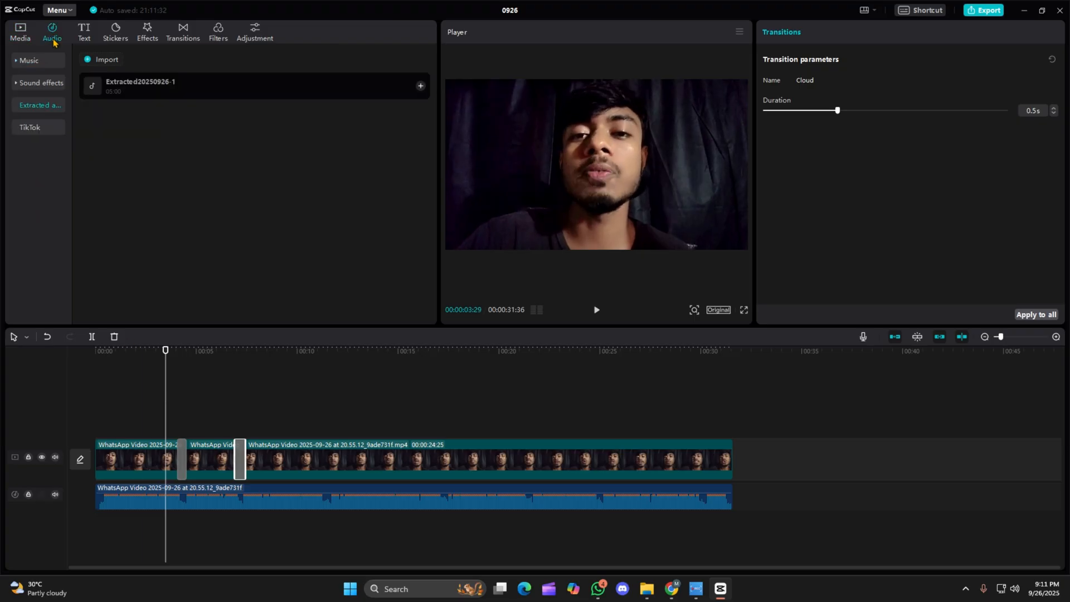
{"action": "left_click", "coordinate": [42, 82]}
{"action": "scroll", "coordinate": [224, 239], "scroll_direction": "down", "scroll_amount": 2}
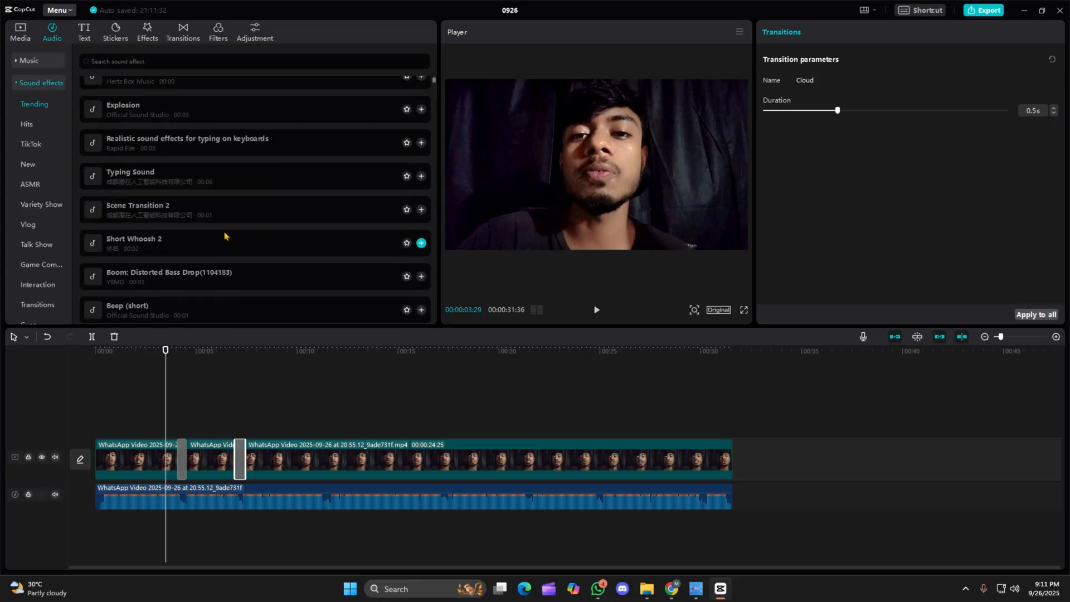
{"action": "scroll", "coordinate": [212, 211], "scroll_direction": "up", "scroll_amount": 2}
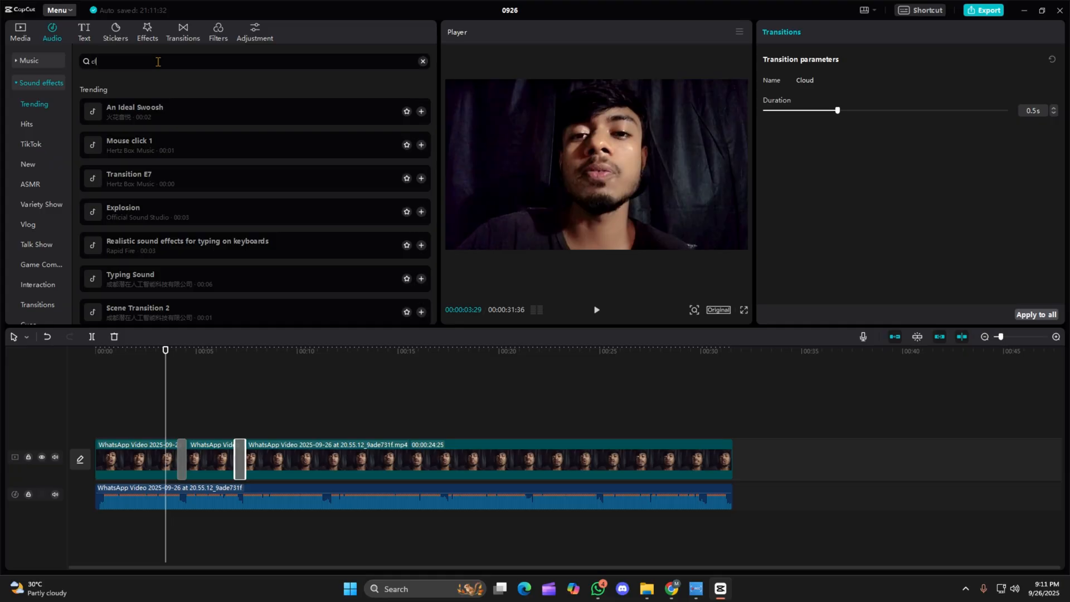
{"action": "key", "text": "Return"}
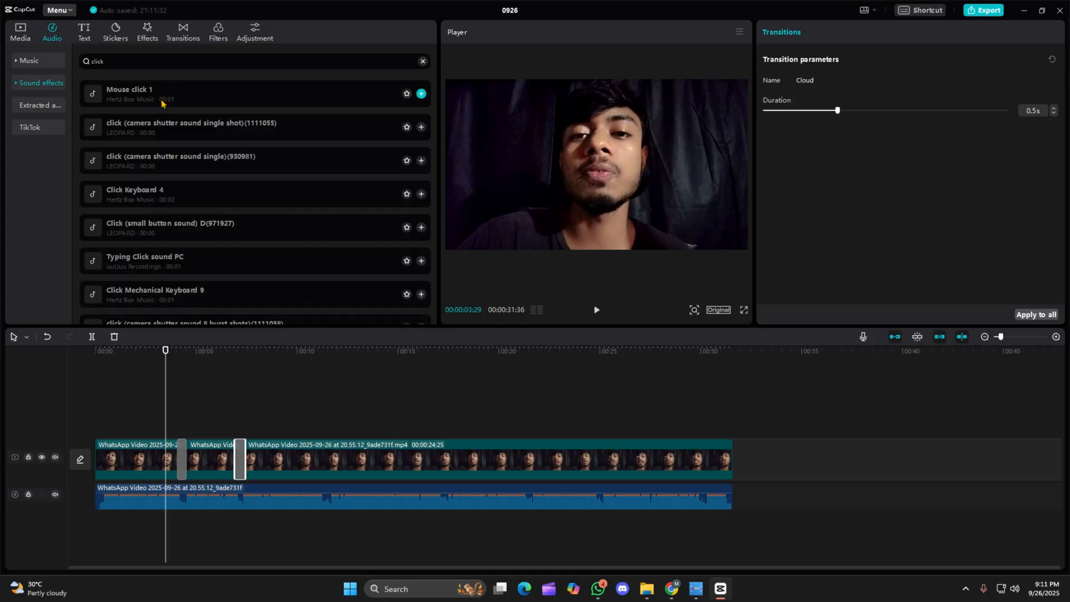
Audition Mouse click 1, then add click (camera shutter sound single shot)(1111055) and place it beneath the first transition.
{"action": "left_click", "coordinate": [174, 96]}
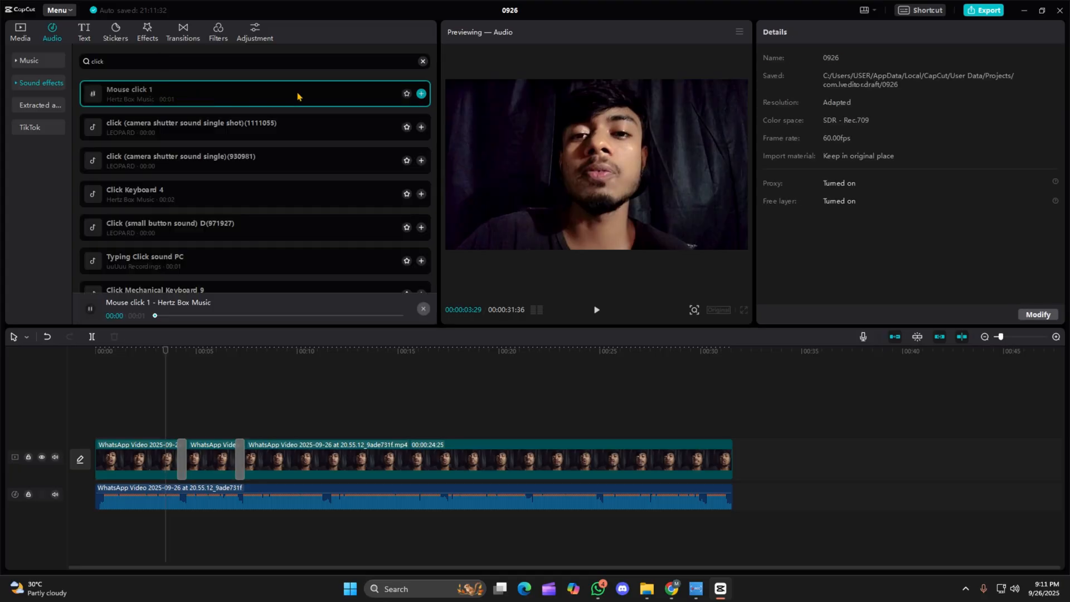
{"action": "left_click", "coordinate": [242, 127]}
{"action": "left_click", "coordinate": [421, 127]}
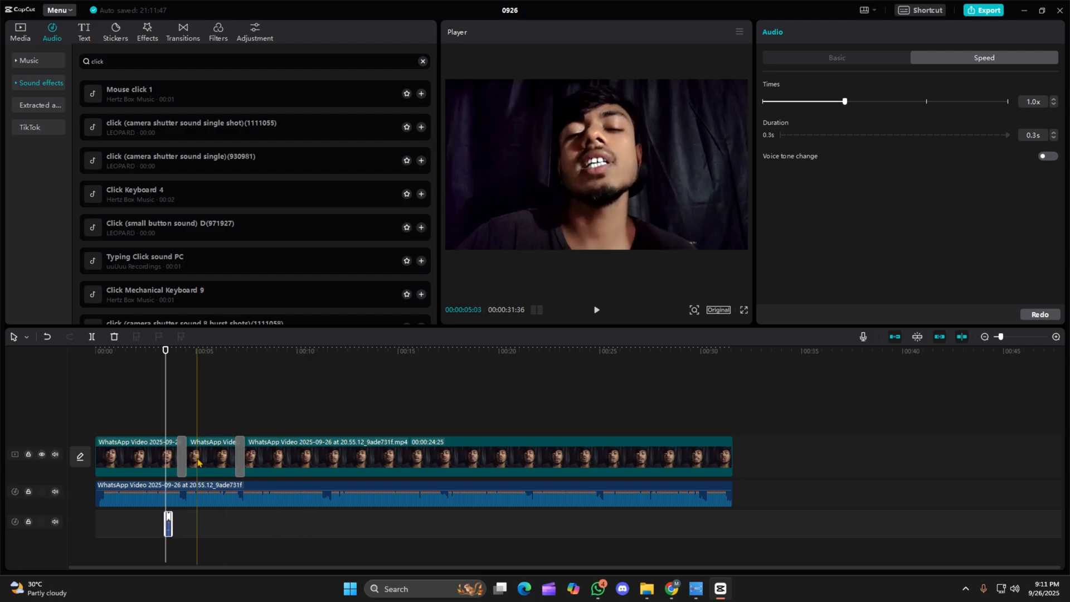
{"action": "left_click", "coordinate": [1056, 336]}
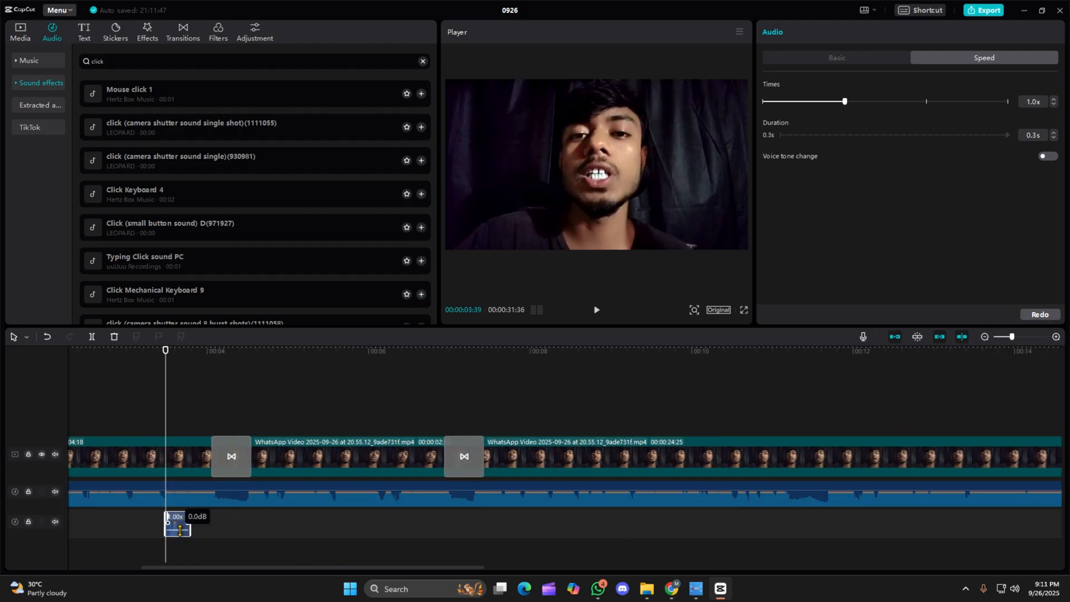
{"action": "left_click_drag", "start_coordinate": [179, 530], "coordinate": [238, 535]}
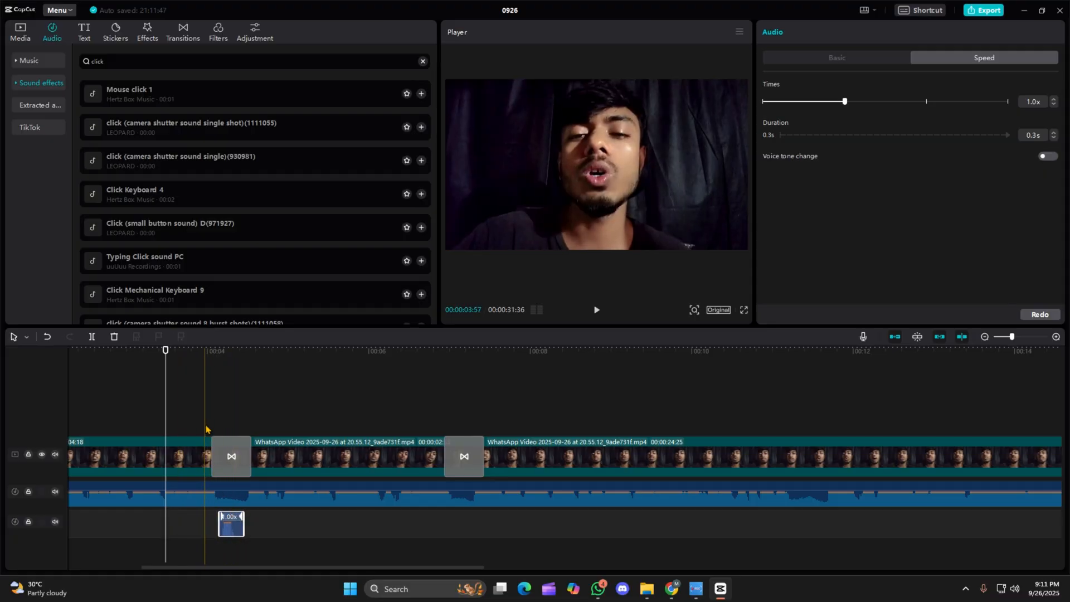
Play back the section around the first transition several times to check the camera shutter click sound against it.
{"action": "left_click", "coordinate": [171, 403]}
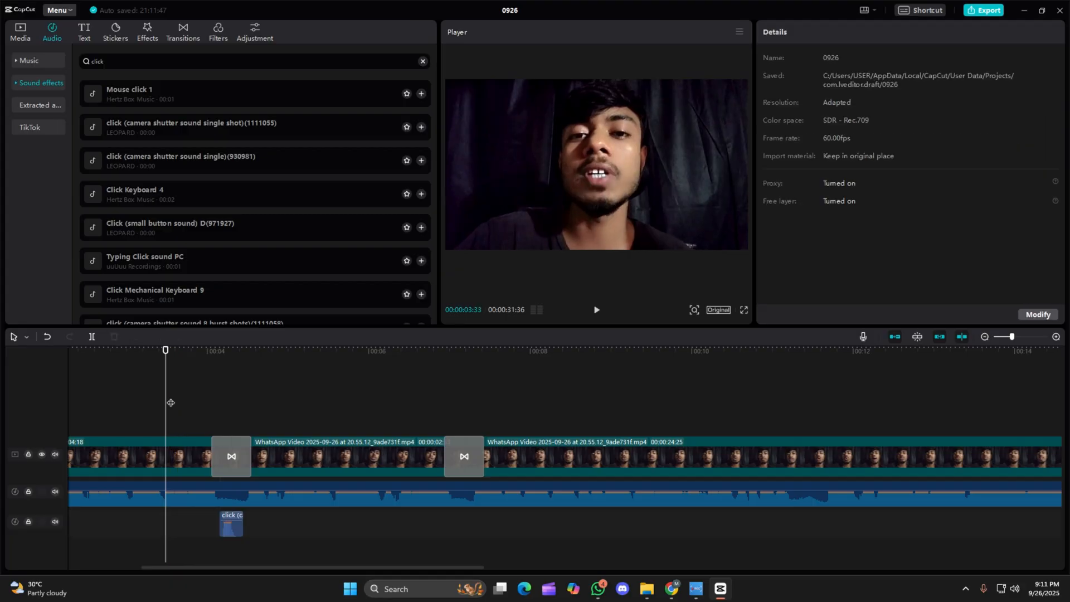
{"action": "key", "text": "space"}
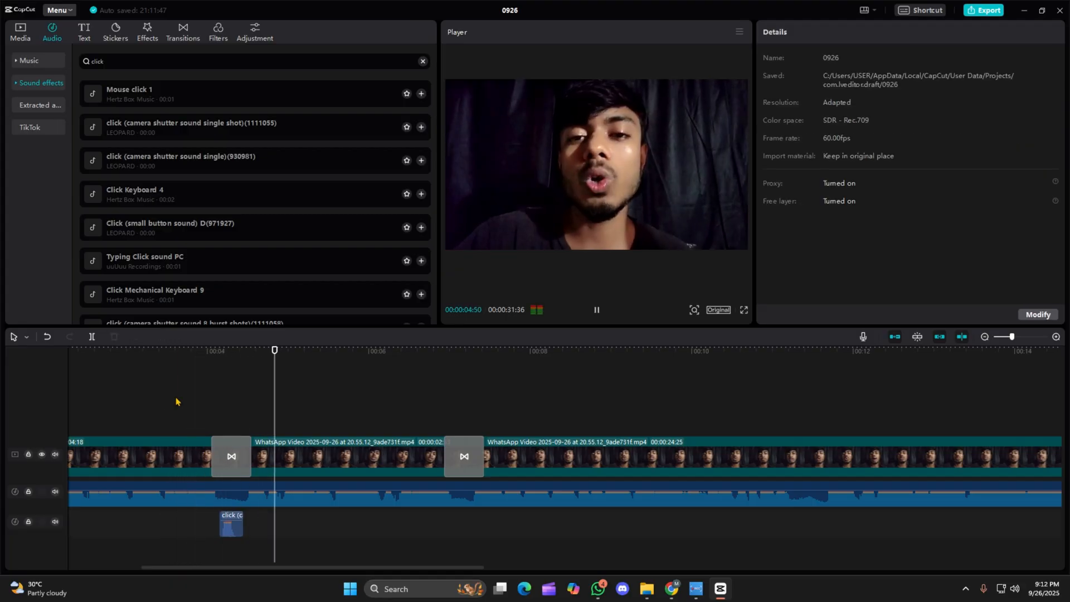
{"action": "left_click", "coordinate": [173, 401]}
{"action": "key", "text": "space"}
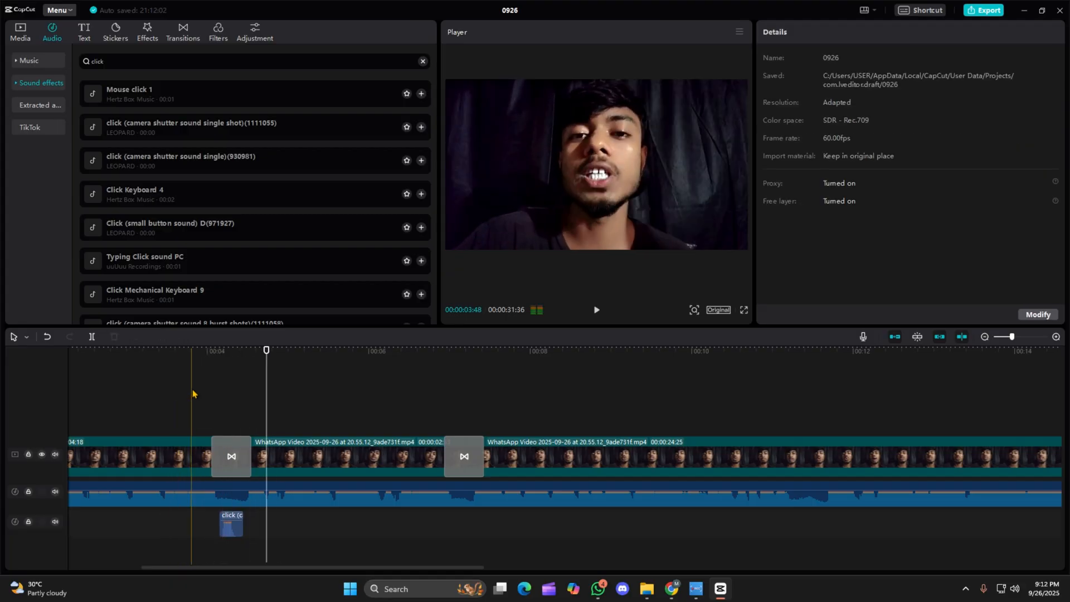
{"action": "left_click", "coordinate": [185, 394]}
{"action": "key", "text": "space"}
{"action": "key", "text": "space"}
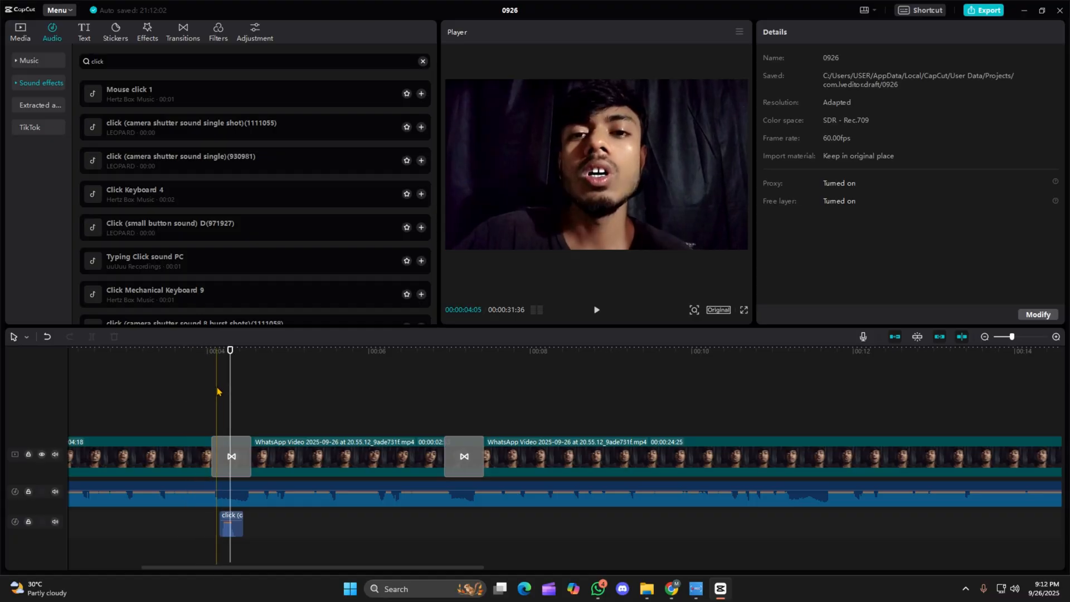
{"action": "left_click", "coordinate": [210, 398]}
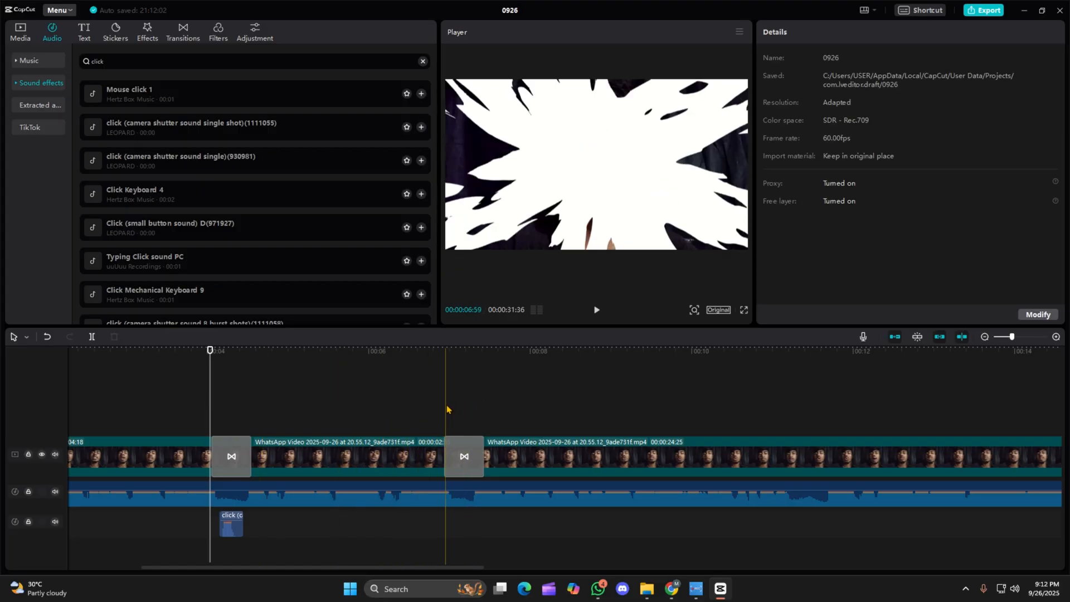
Browse the transitions library from Trending through the Camera, Mask, Slide, Glitch and Distortion categories, then return to Trending.
{"action": "left_click", "coordinate": [181, 36]}
{"action": "scroll", "coordinate": [293, 236], "scroll_direction": "down", "scroll_amount": 2}
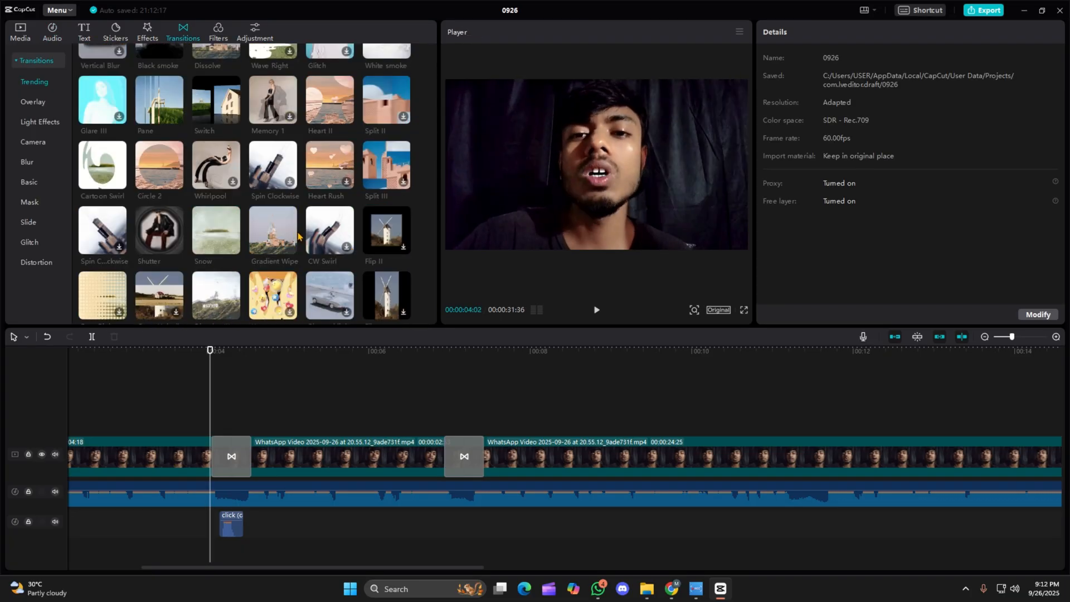
{"action": "scroll", "coordinate": [295, 237], "scroll_direction": "down", "scroll_amount": 5}
{"action": "scroll", "coordinate": [298, 236], "scroll_direction": "down", "scroll_amount": 3}
{"action": "scroll", "coordinate": [301, 173], "scroll_direction": "down", "scroll_amount": 10}
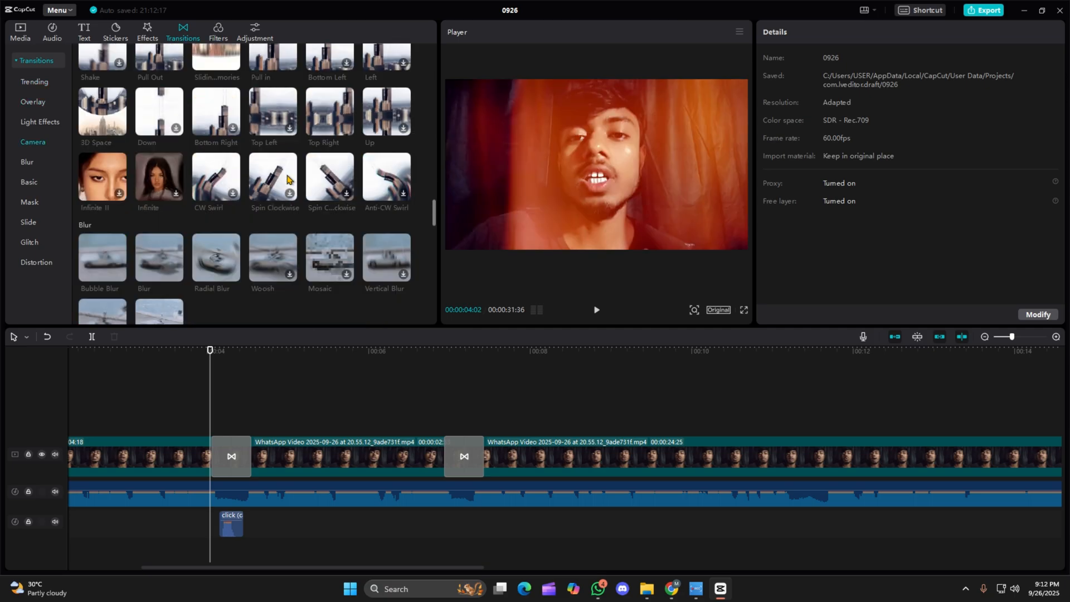
{"action": "scroll", "coordinate": [288, 179], "scroll_direction": "down", "scroll_amount": 6}
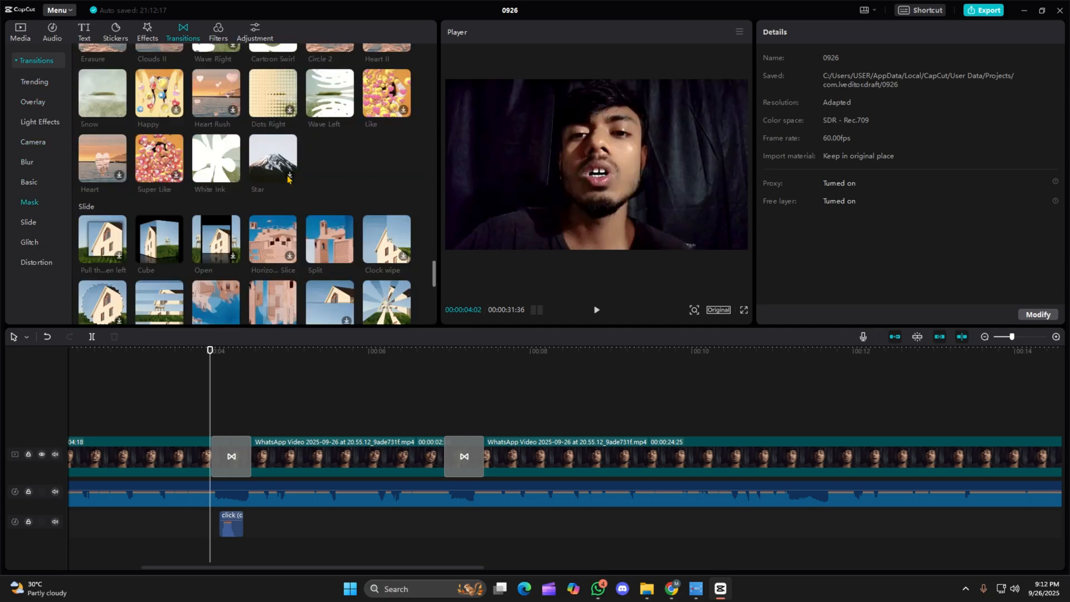
{"action": "scroll", "coordinate": [268, 219], "scroll_direction": "down", "scroll_amount": 2}
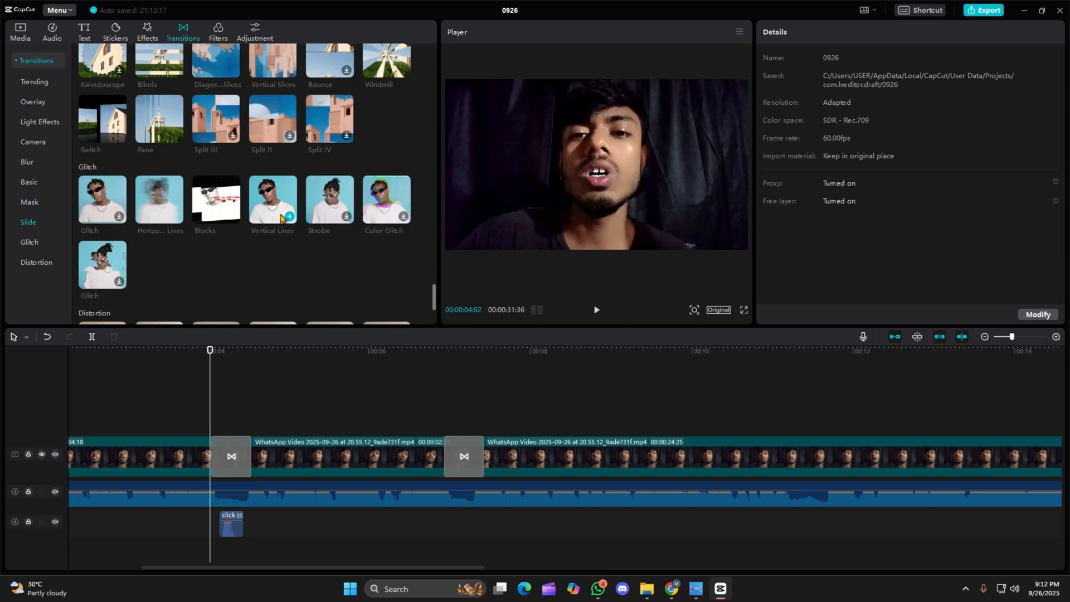
{"action": "scroll", "coordinate": [282, 220], "scroll_direction": "down", "scroll_amount": 1}
{"action": "scroll", "coordinate": [279, 229], "scroll_direction": "down", "scroll_amount": 2}
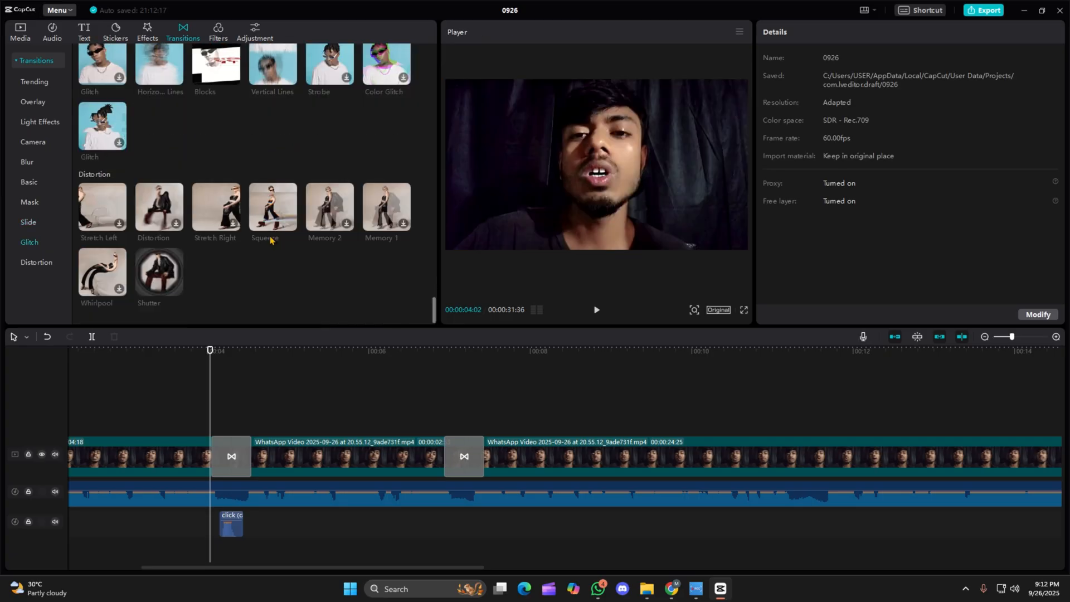
{"action": "scroll", "coordinate": [270, 236], "scroll_direction": "up", "scroll_amount": 15}
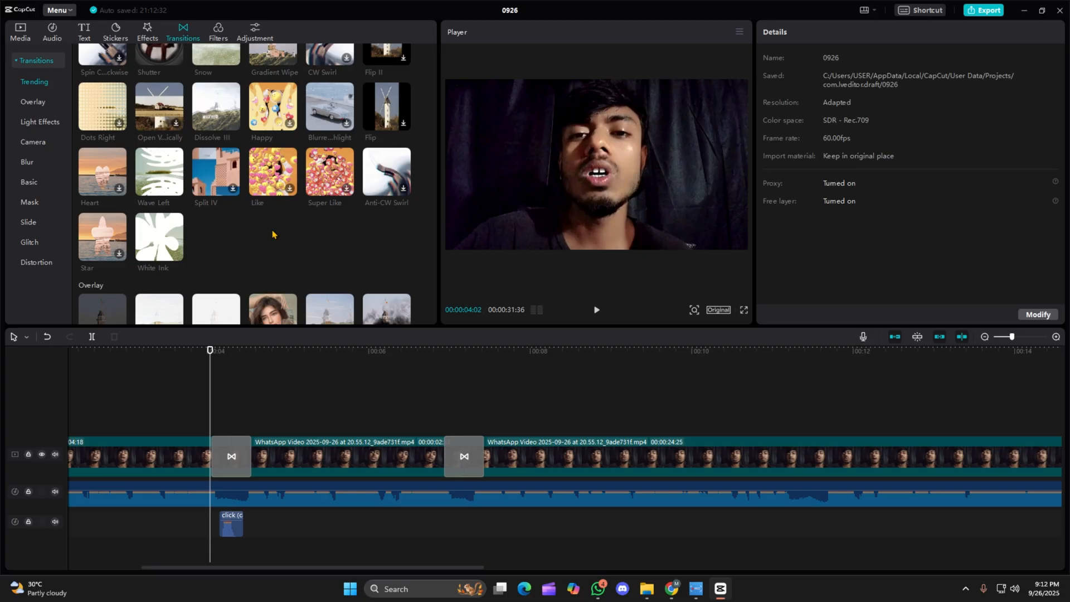
{"action": "scroll", "coordinate": [273, 234], "scroll_direction": "up", "scroll_amount": 10}
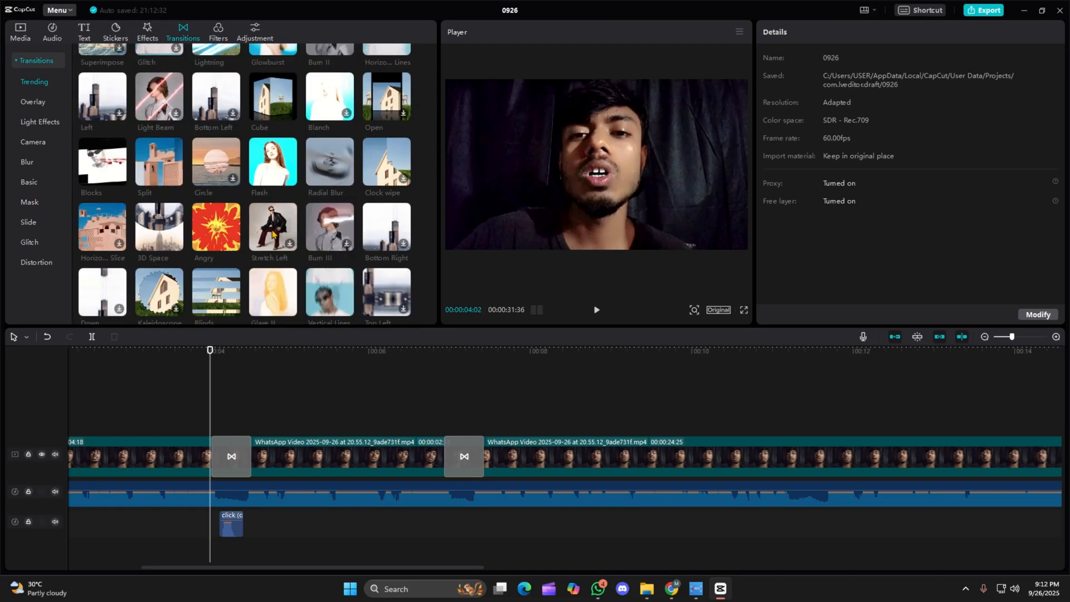
{"action": "scroll", "coordinate": [272, 234], "scroll_direction": "up", "scroll_amount": 2}
{"action": "scroll", "coordinate": [272, 234], "scroll_direction": "up", "scroll_amount": 2}
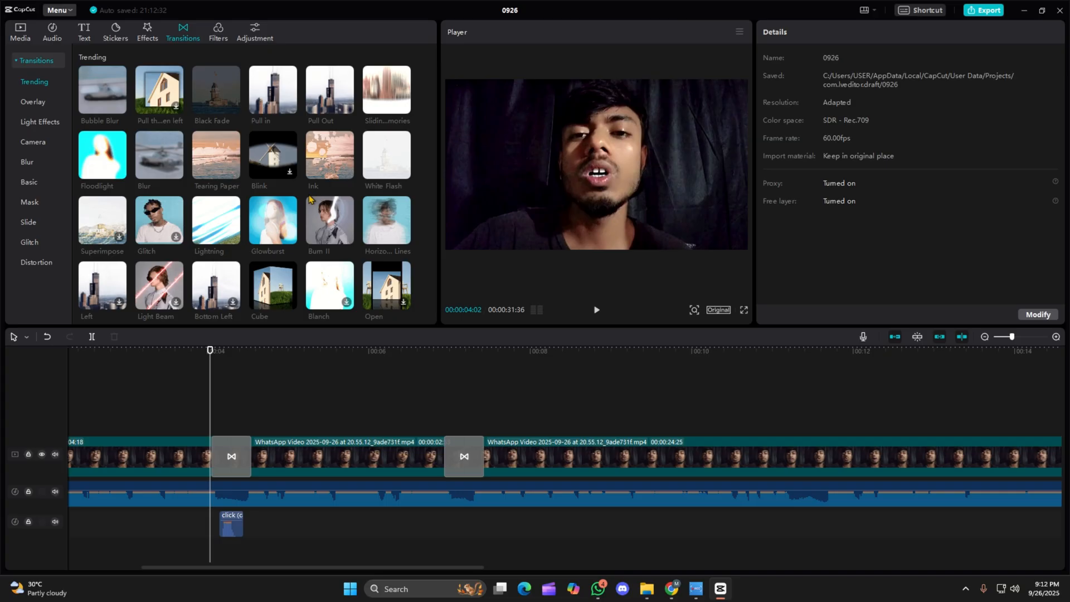
{"action": "scroll", "coordinate": [309, 199], "scroll_direction": "down", "scroll_amount": 8}
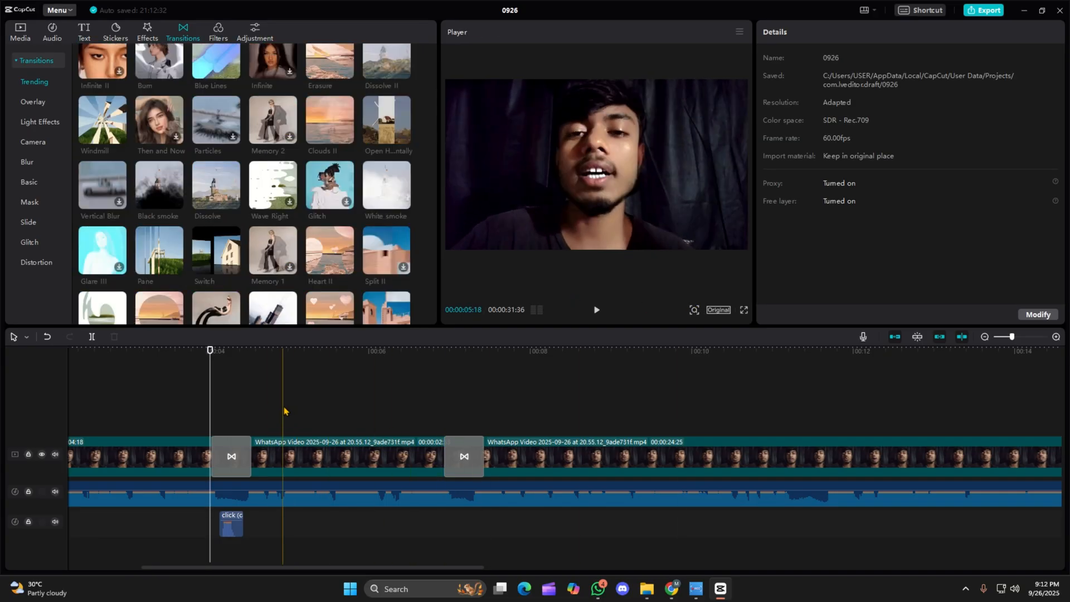
Review the first transition again and set the playhead at 00:00:03:54, just before it.
{"action": "left_click", "coordinate": [212, 408]}
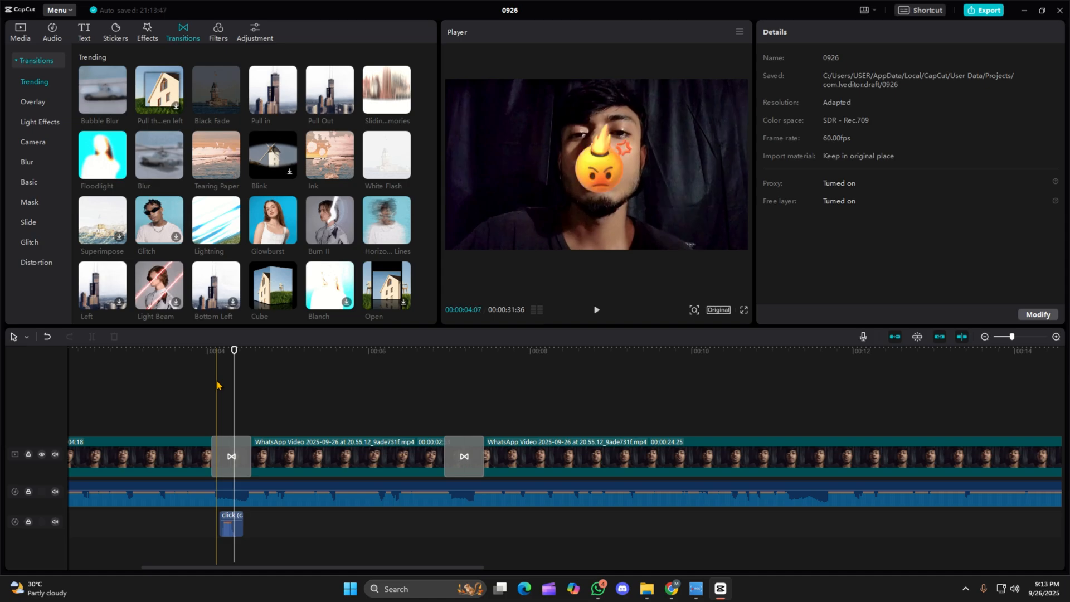
{"action": "left_click", "coordinate": [199, 408]}
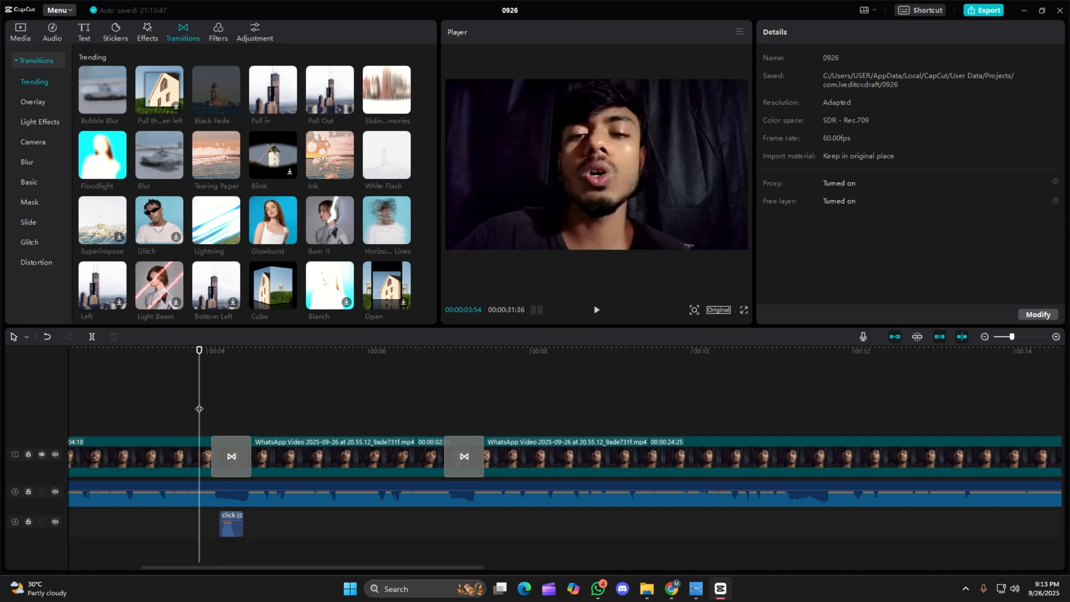